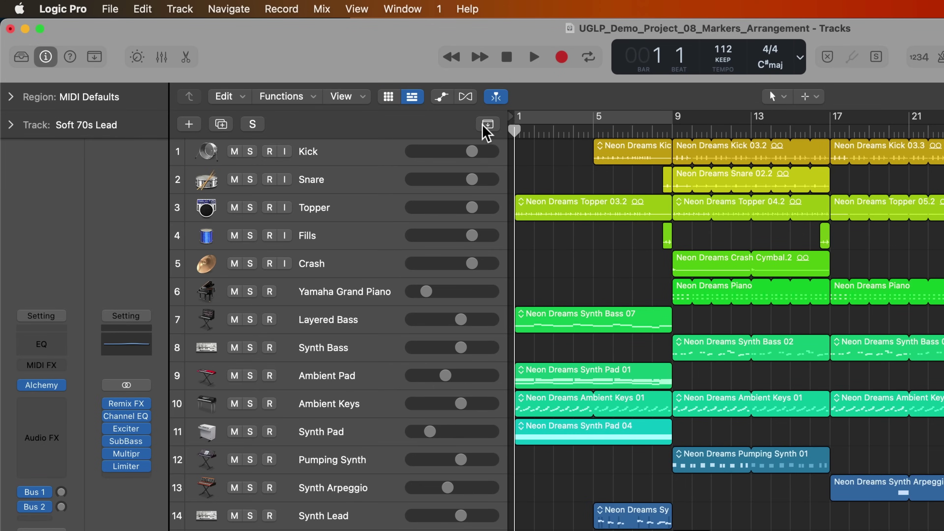
Toggle the global tracks until the Arrangement, Marker and Signature lanes appear above the tracks
click(483, 127)
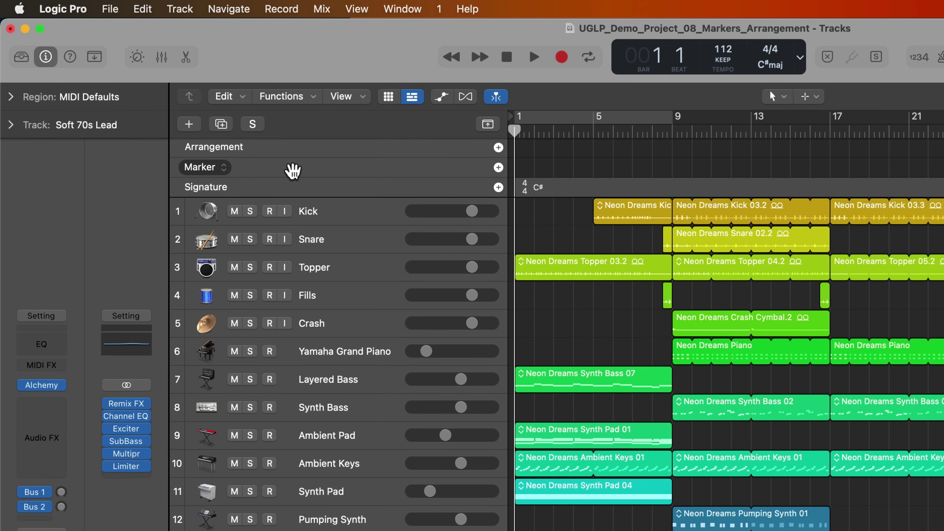
key(g)
key(g)
key(g)
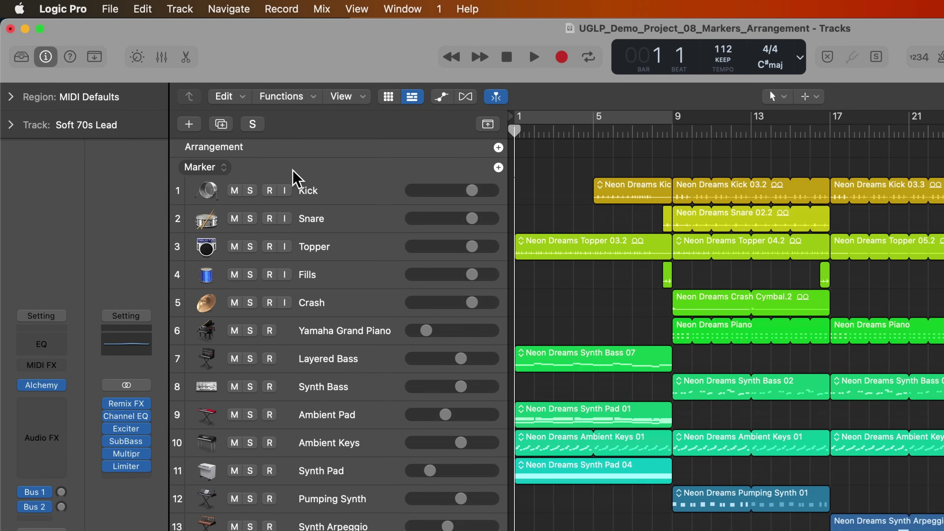
key(g)
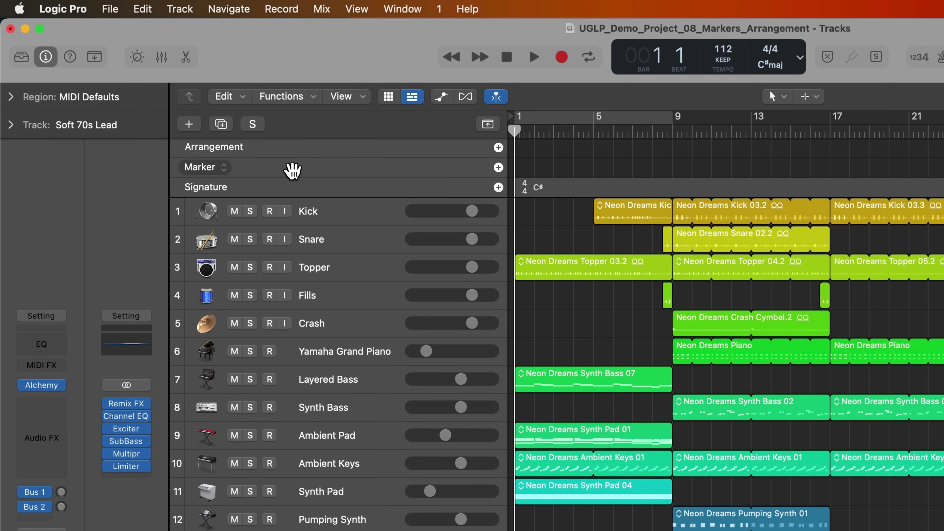
key(g)
key(g)
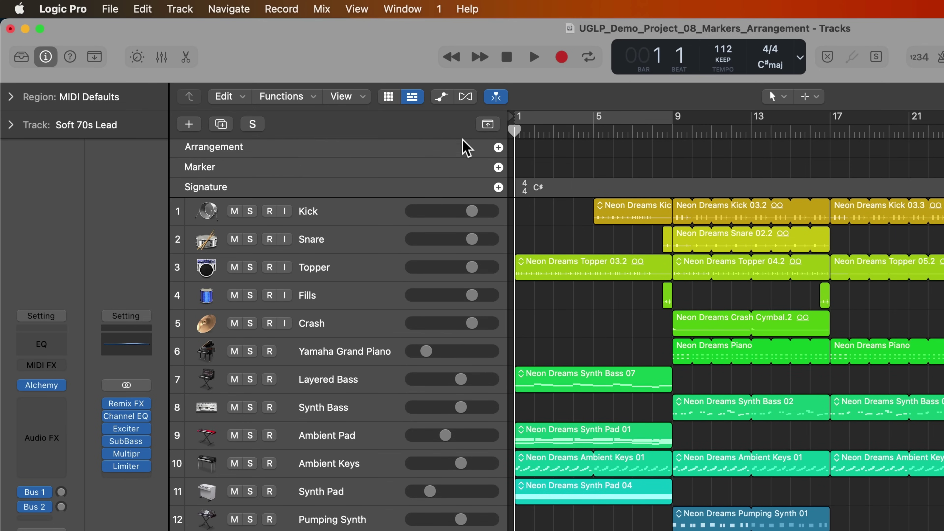
click(490, 126)
click(493, 127)
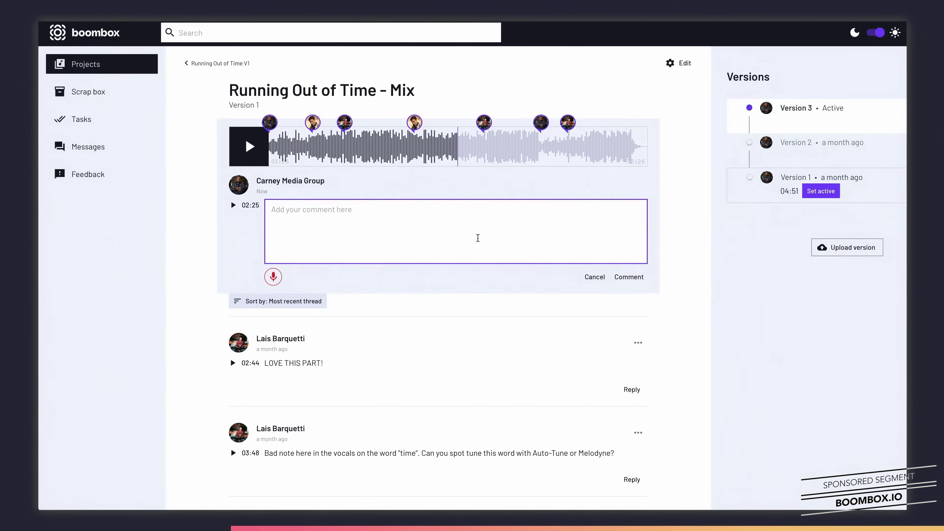
Post the comment 'Vocals need a little more high end here.' at 02:25 on the mix
text(Vocals need a little more )
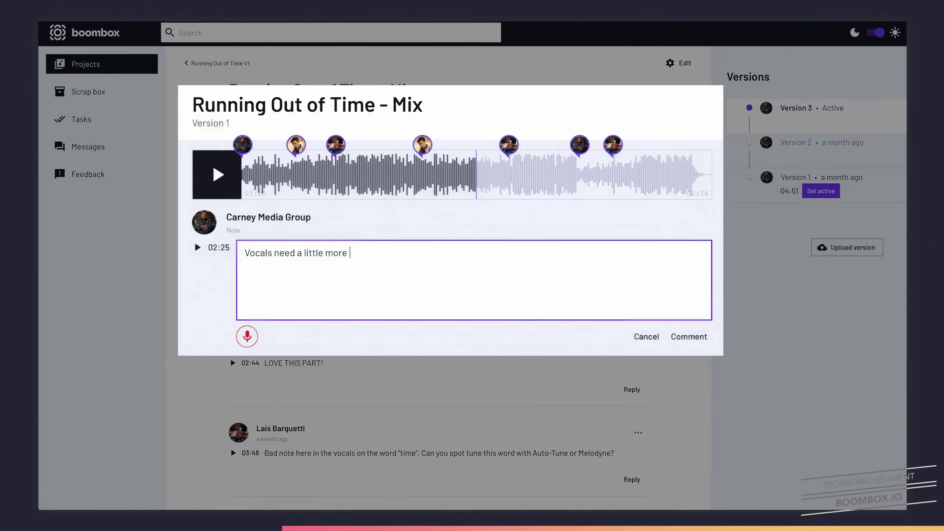
text(high end here.)
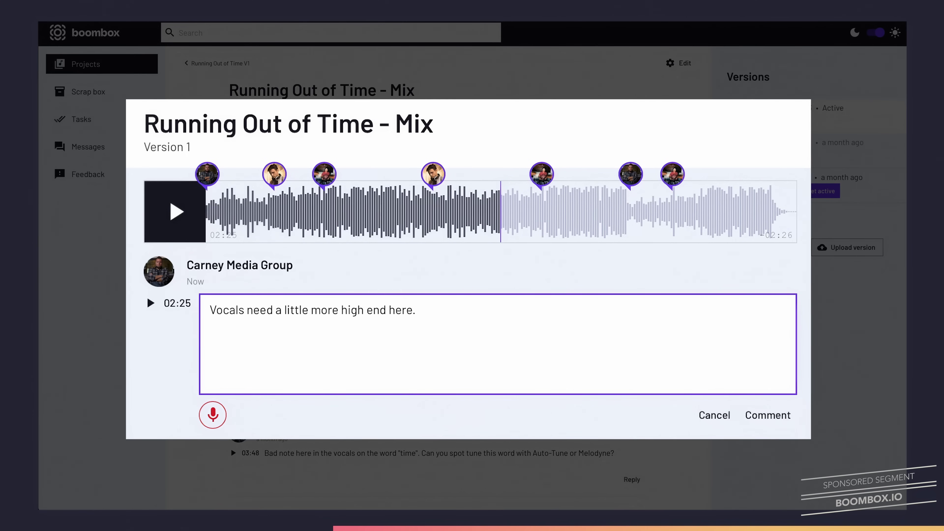
click(767, 415)
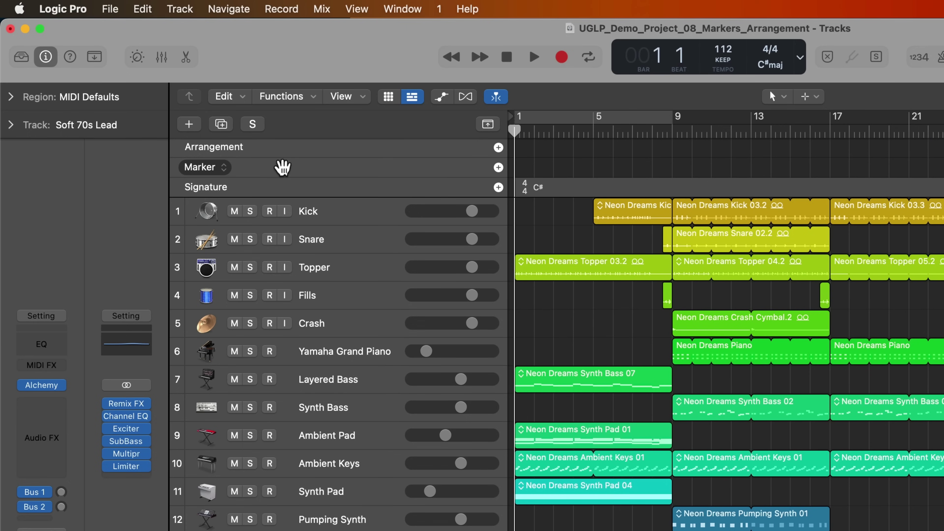
Uncheck Signature in the global track header's context menu, keeping Arrangement and Marker lanes
scroll(283, 167, down, 2)
scroll(282, 167, up, 2)
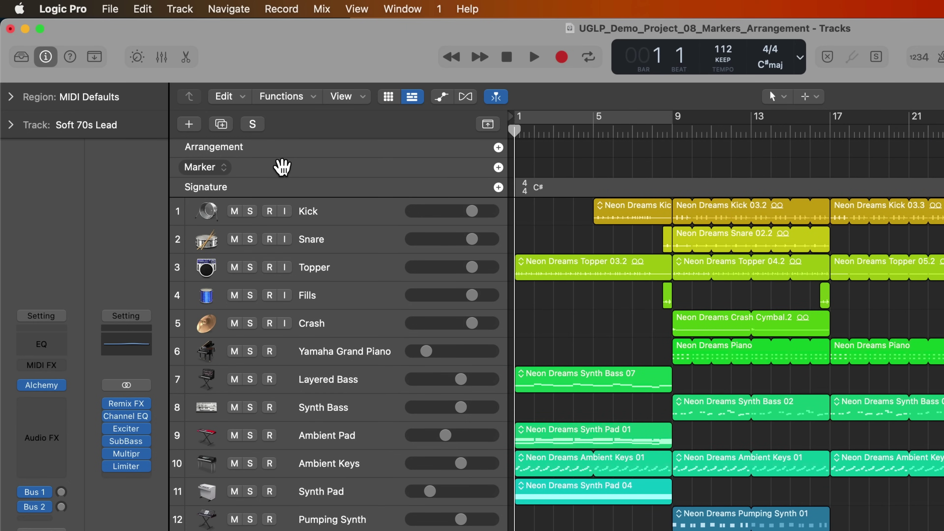
scroll(282, 167, down, 2)
scroll(282, 167, up, 2)
scroll(283, 168, down, 2)
scroll(285, 175, up, 2)
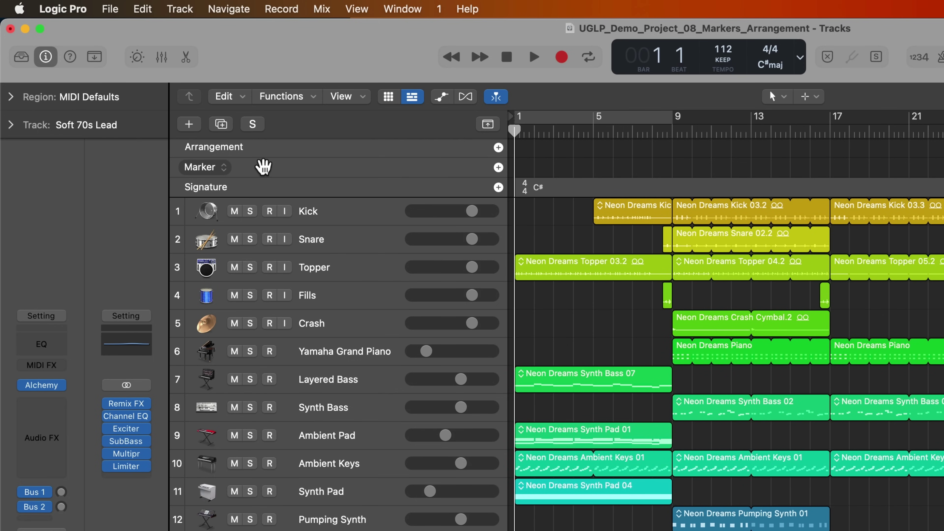
right_click(263, 167)
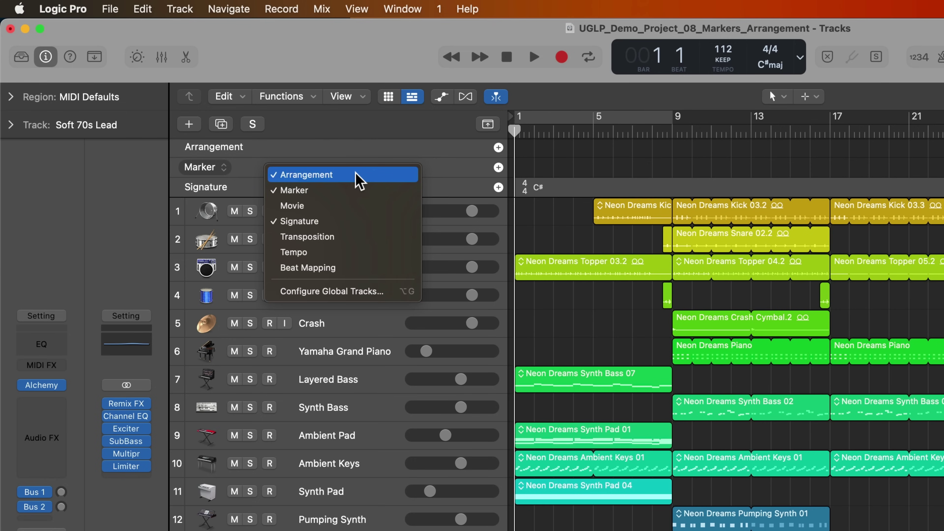
click(330, 223)
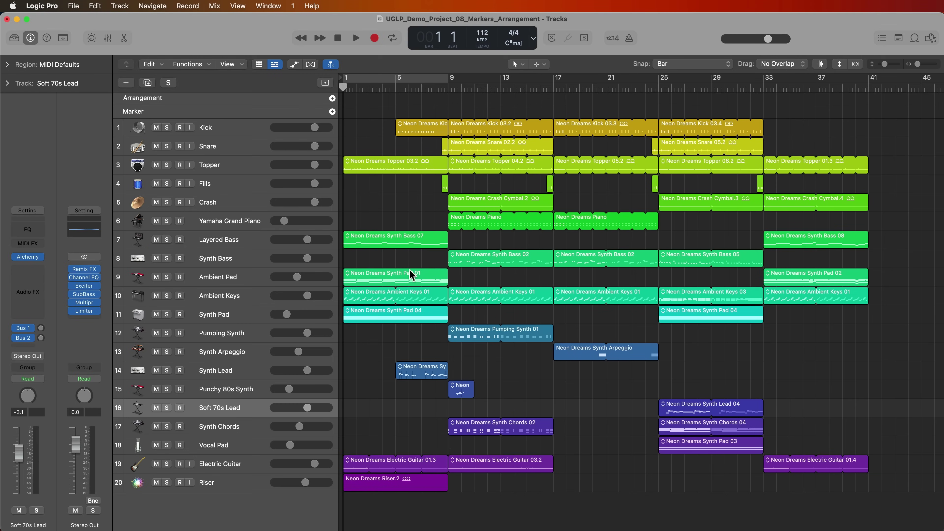
key(space)
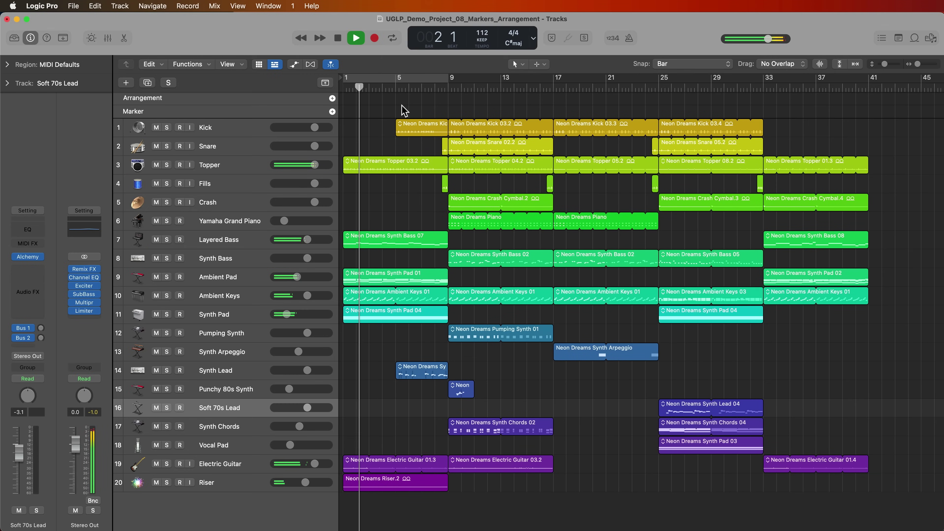
key(space)
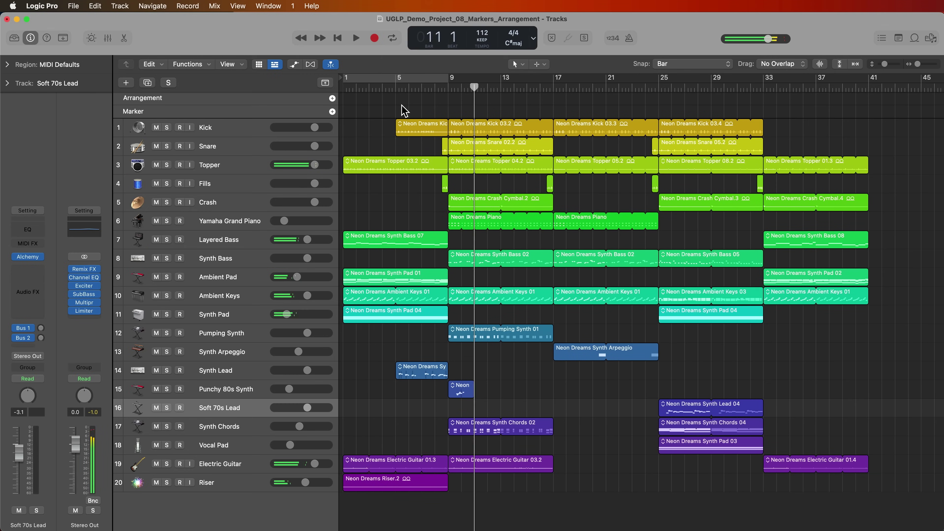
key(comma)
key(comma)
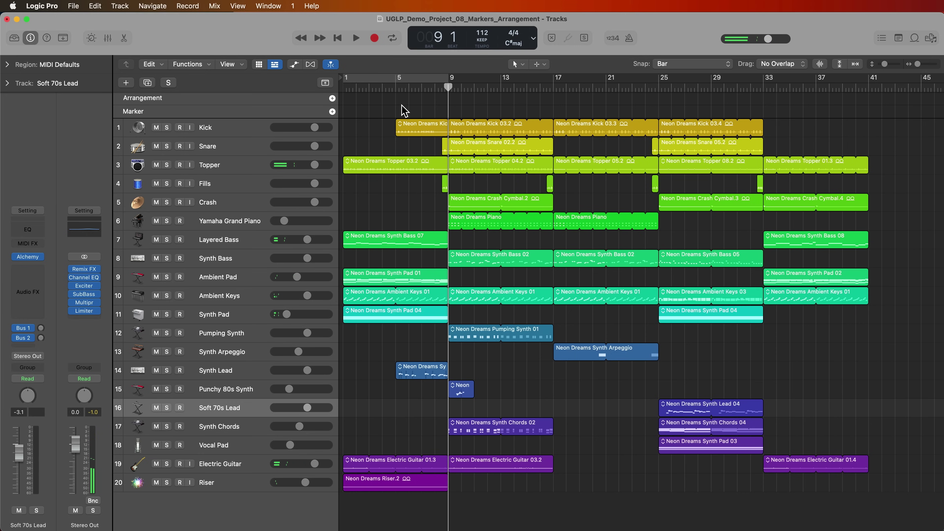
key(space)
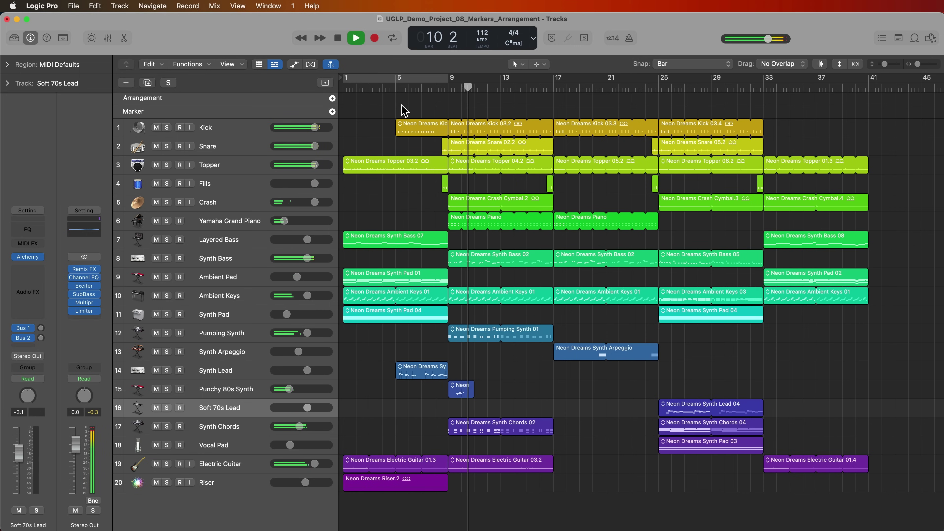
key(space)
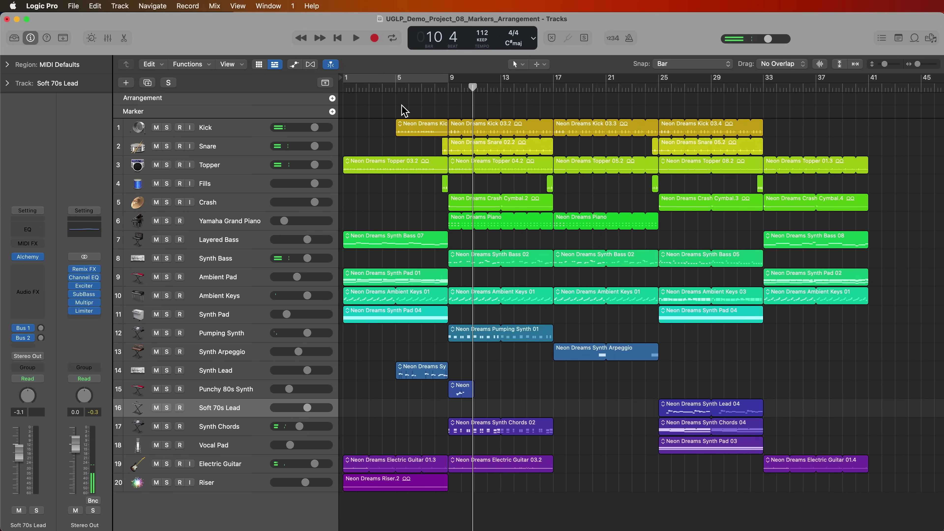
key(period)
key(period)
key(shift+period)
key(comma)
key(comma)
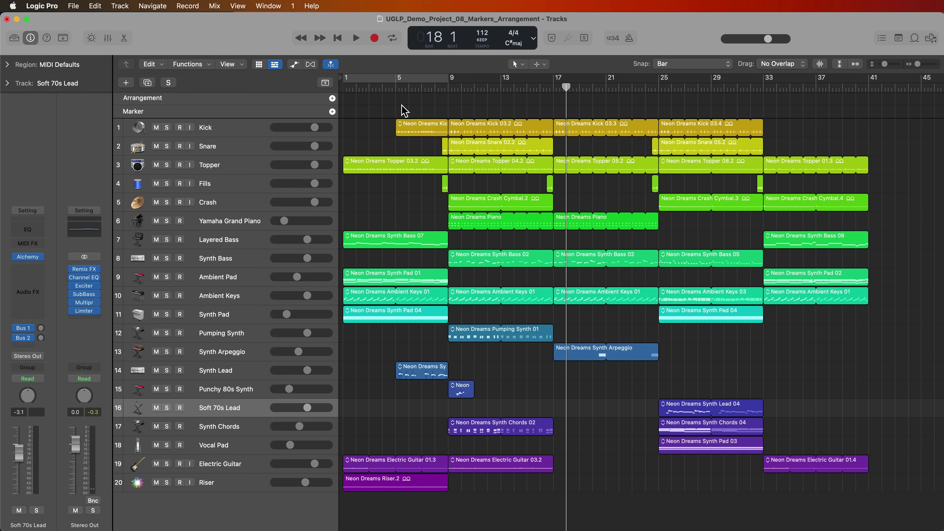
key(comma)
key(space)
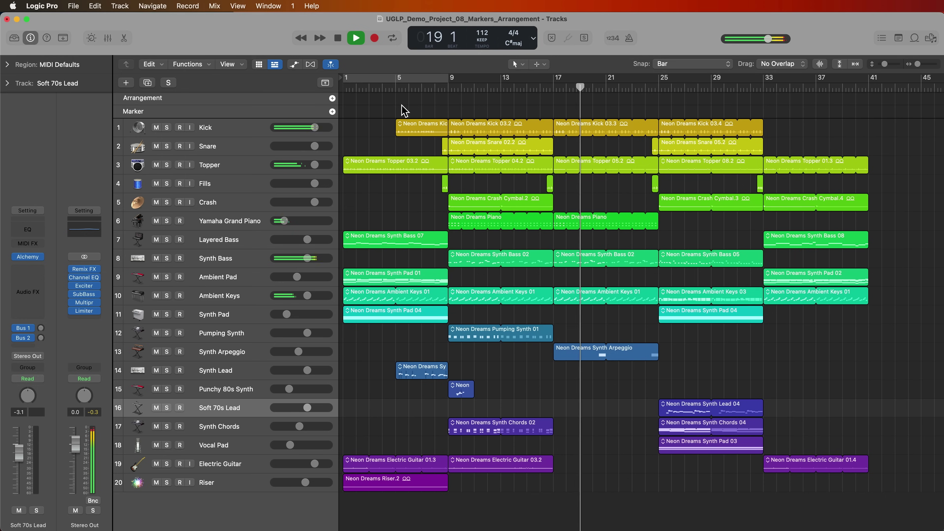
key(space)
key(shift+period)
key(comma)
key(comma)
key(comma)
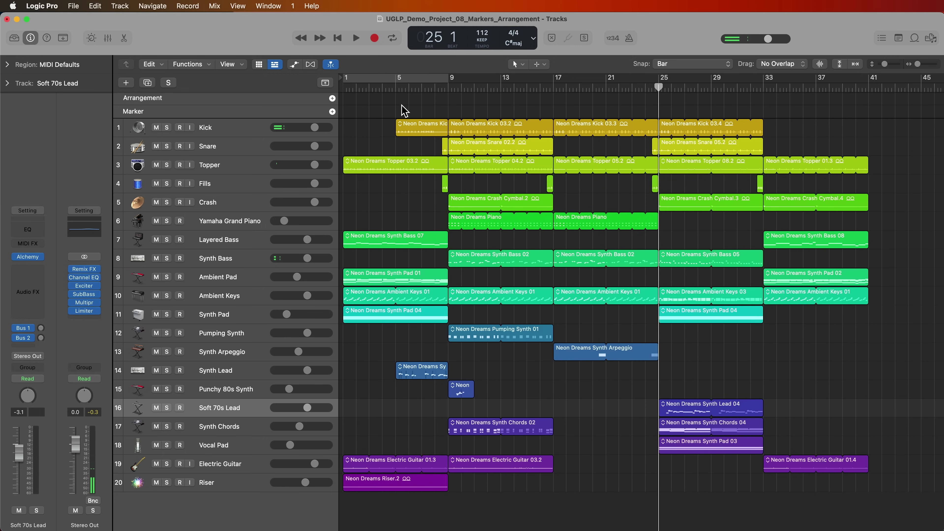
key(space)
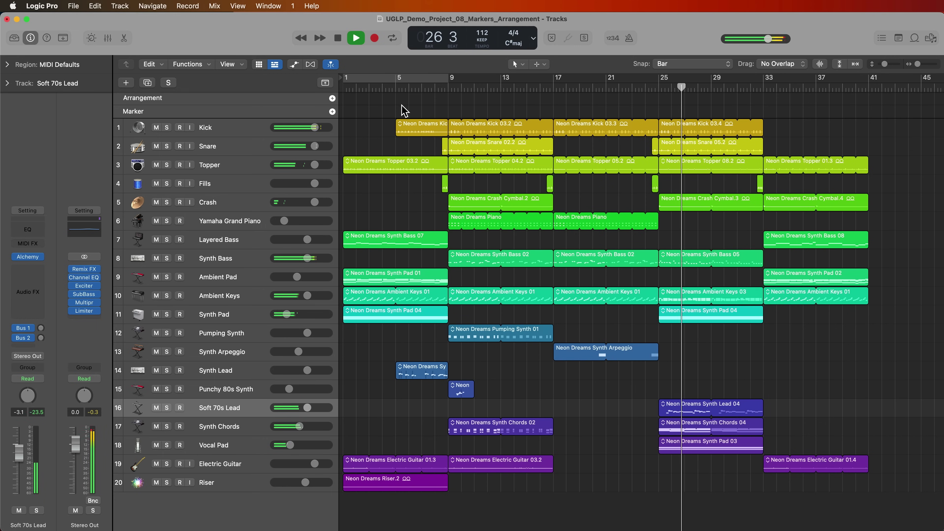
key(space)
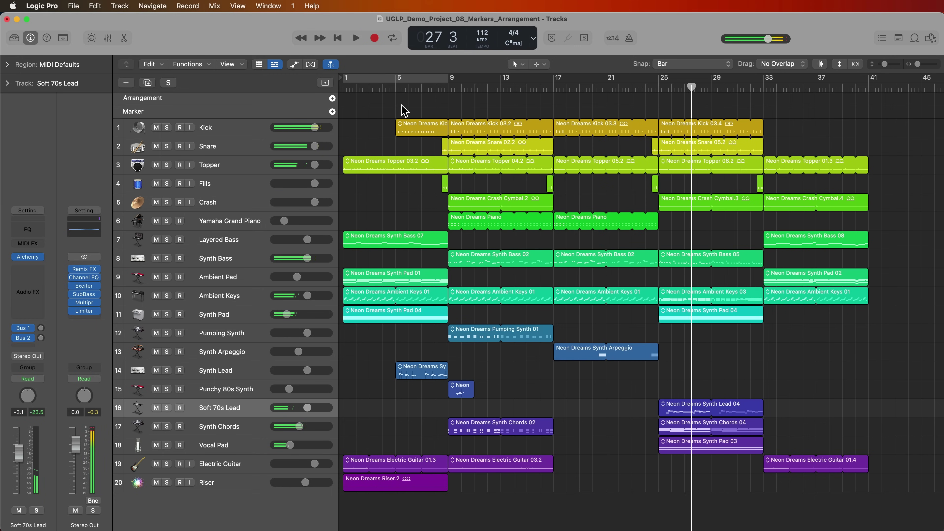
key(period)
key(period)
key(period)
key(period)
key(period)
key(period)
key(period)
key(period)
key(period)
key(comma)
key(comma)
key(comma)
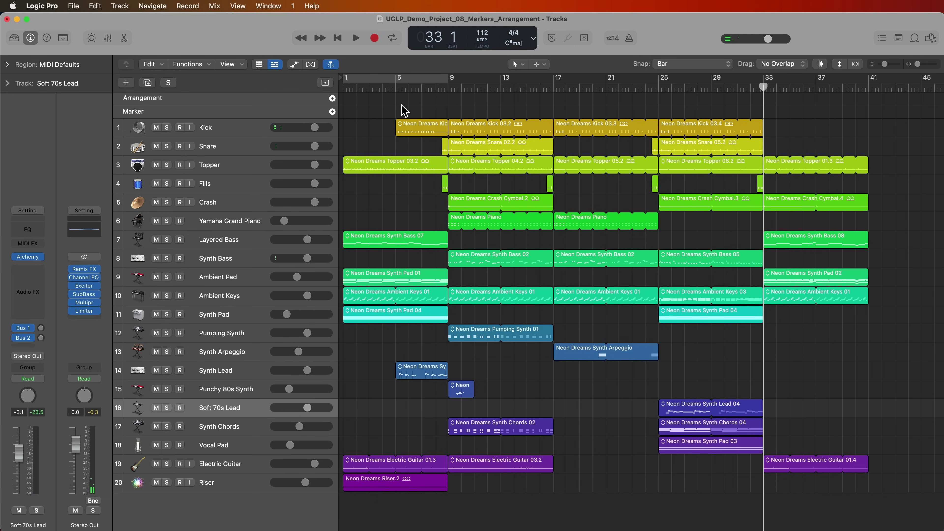
key(space)
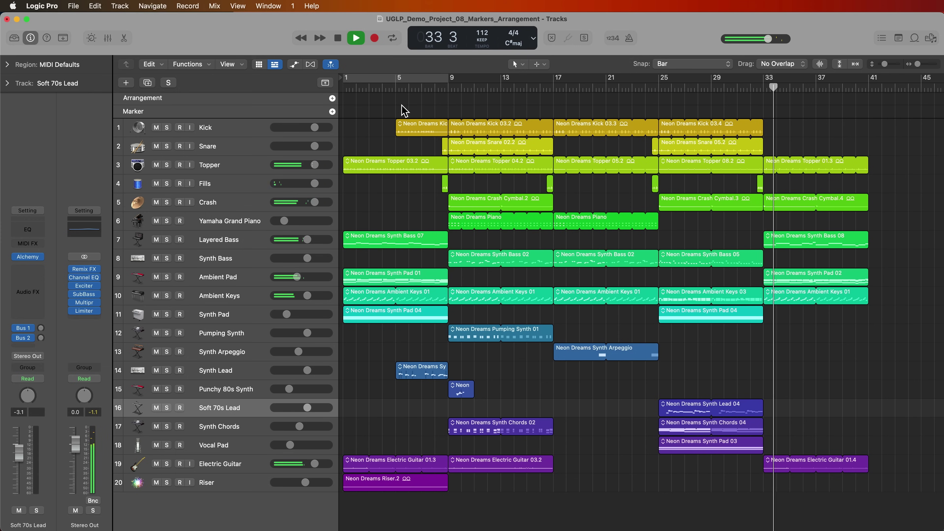
key(space)
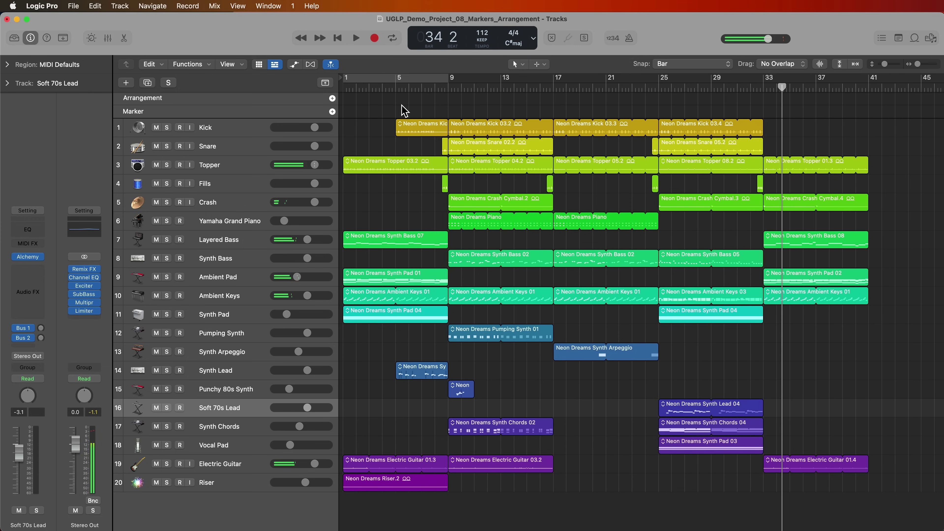
key(Return)
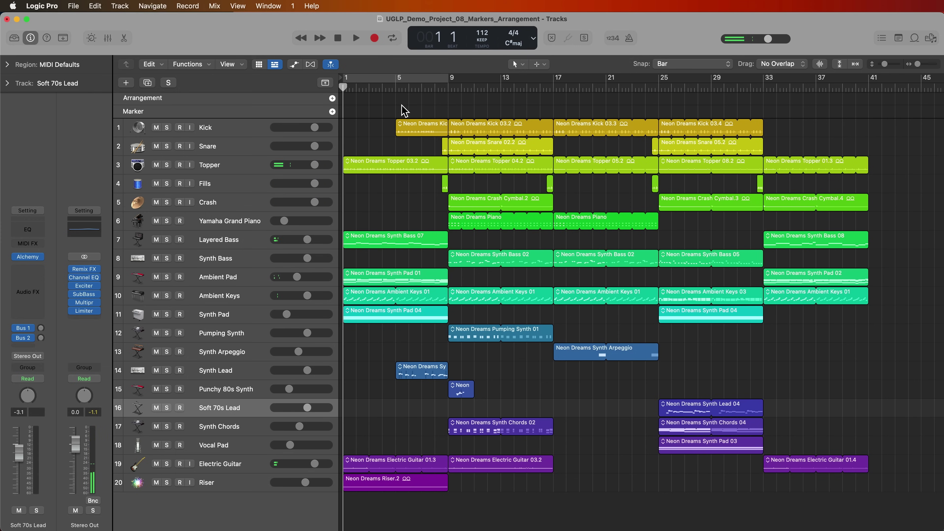
key(super+Left)
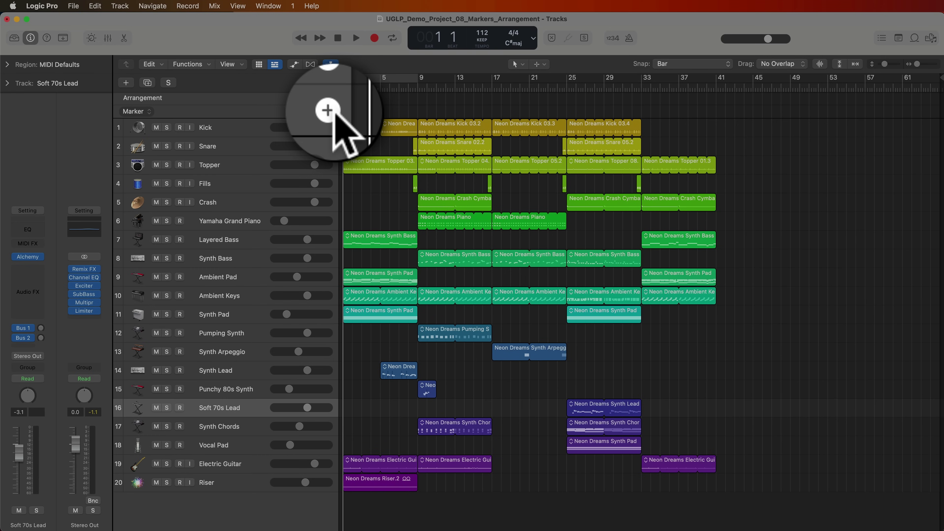
Add a marker at bar 1 and name it INTRO
click(332, 111)
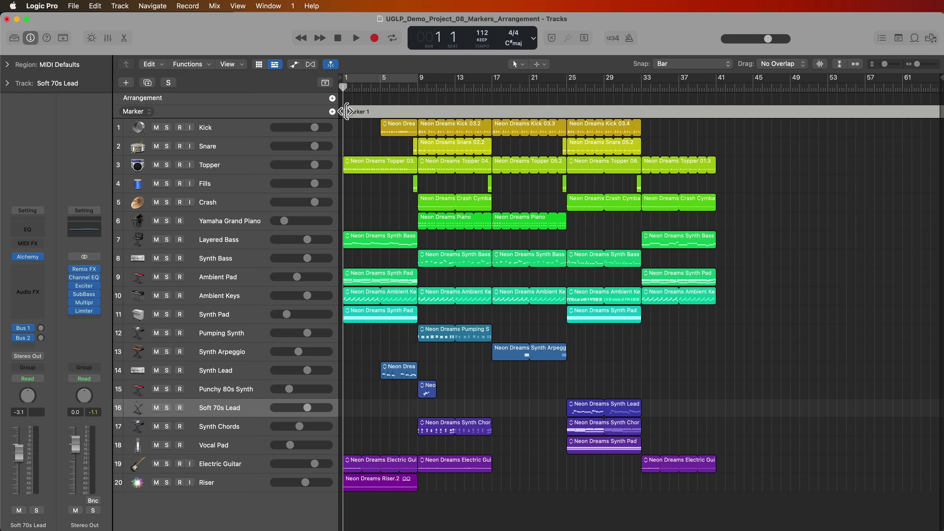
double_click(360, 111)
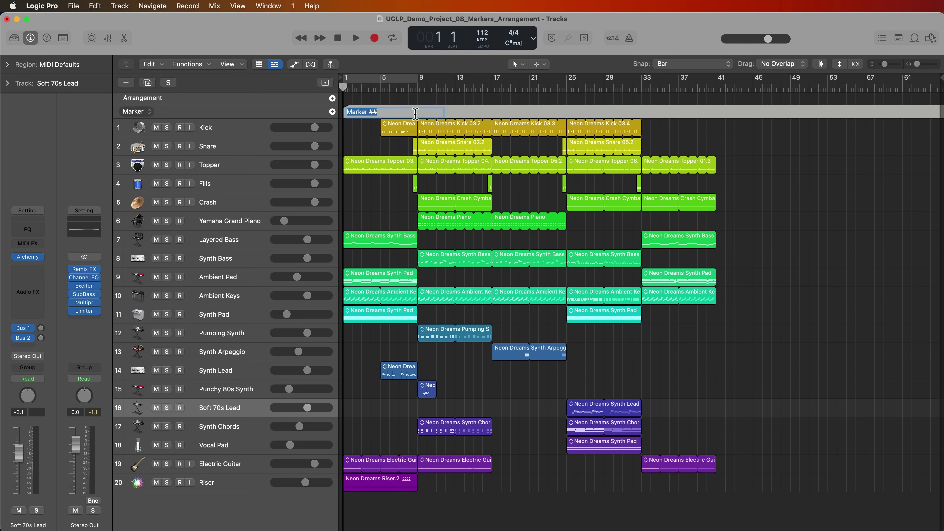
text(Intro)
key(super+a)
text(IN)
key(Return)
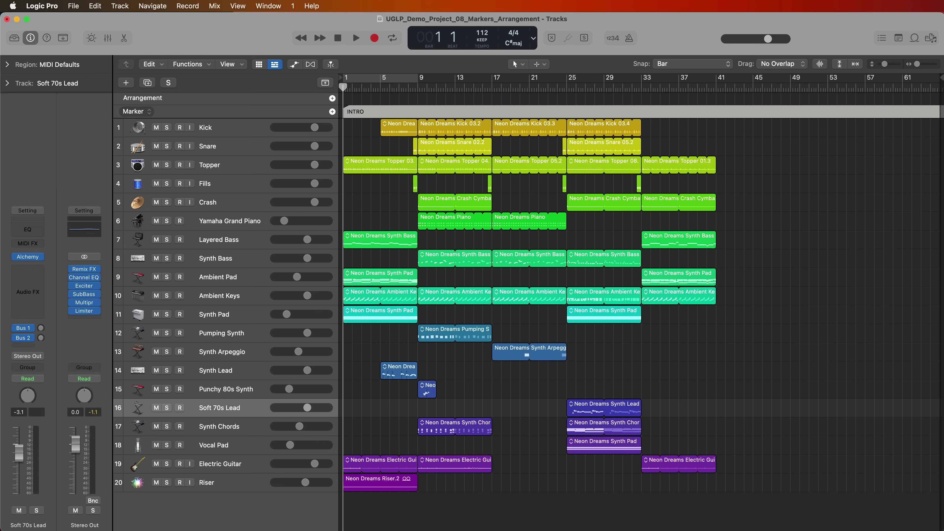
click(373, 141)
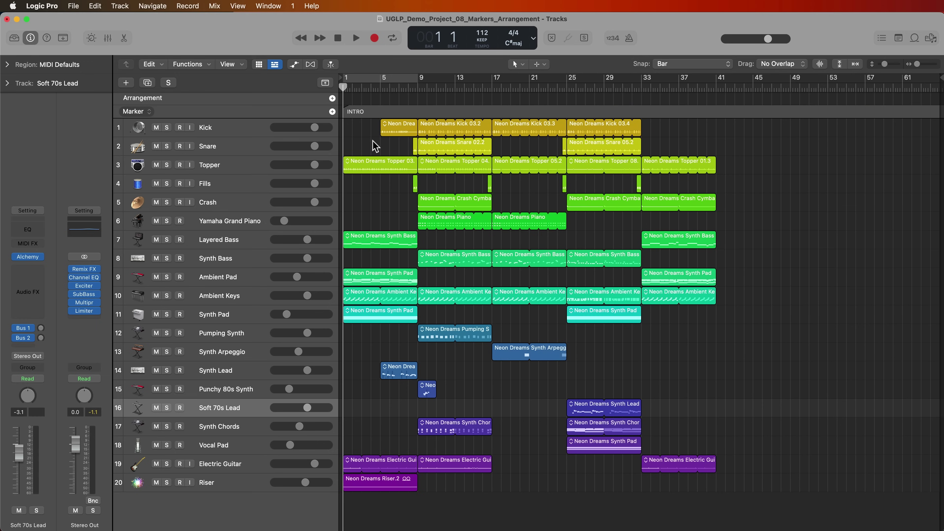
Add a marker at bar 9 and name it CHORUS
key(alt+period)
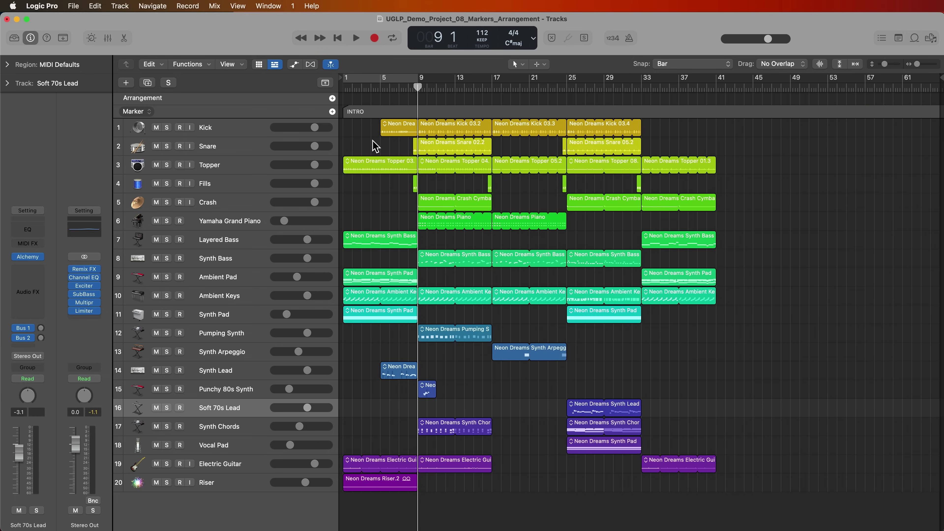
key(Return)
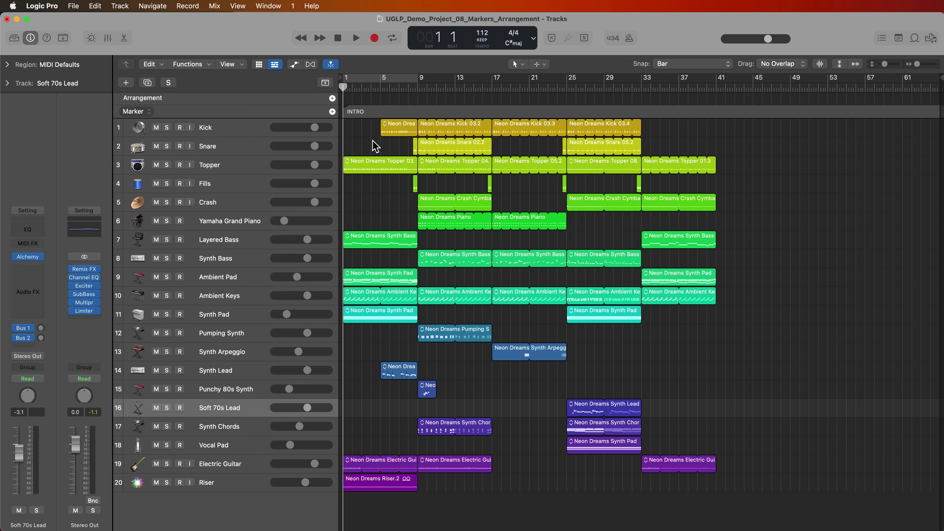
key(alt+period)
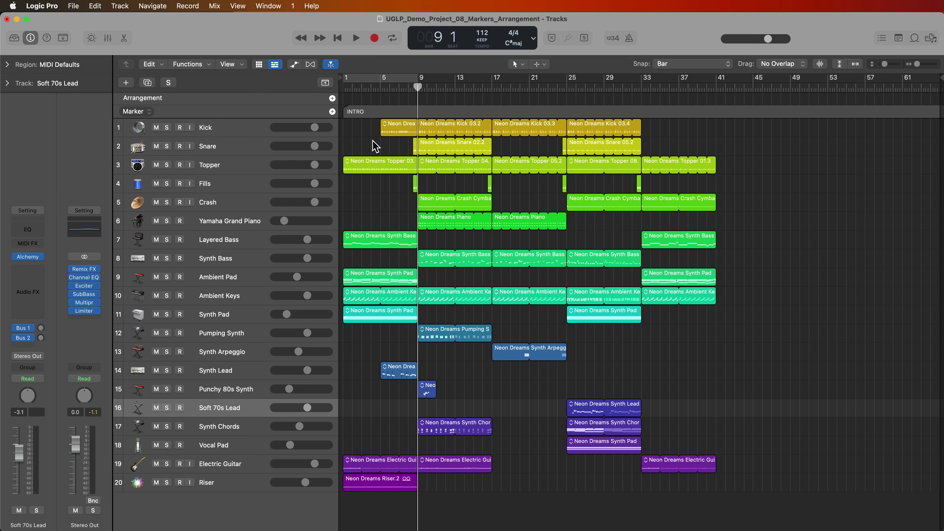
key(comma)
key(comma)
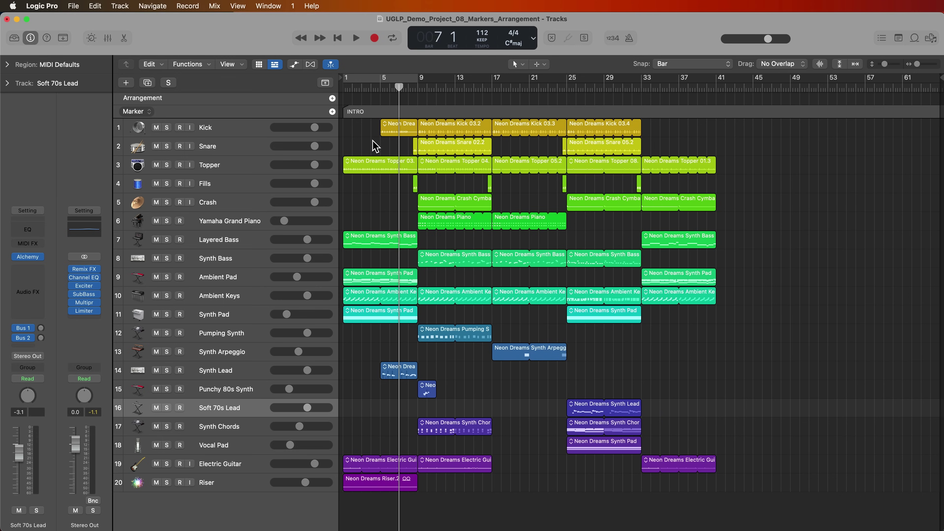
key(period)
key(period)
key(period)
key(period)
key(comma)
key(comma)
key(comma)
key(period)
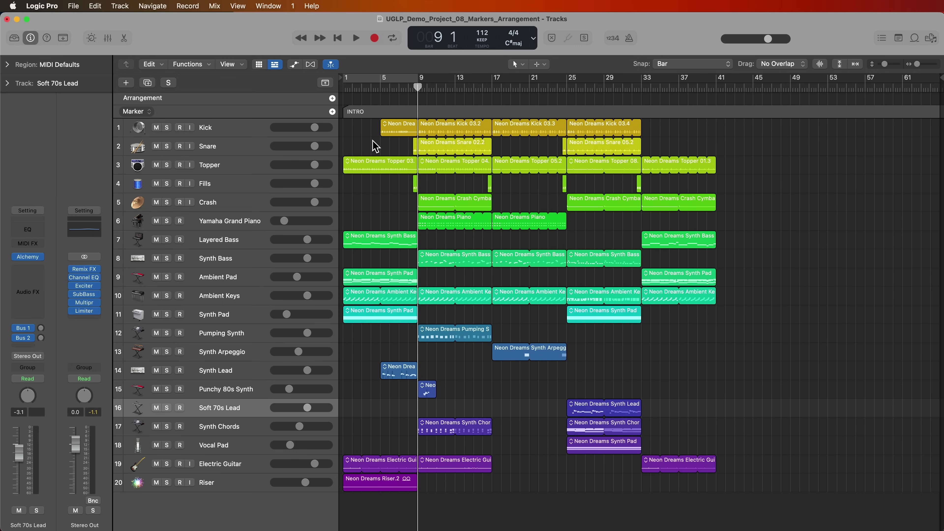
key(shift+period)
key(shift+comma)
key(shift+comma)
key(shift+period)
key(shift+period)
key(shift+period)
key(shift+period)
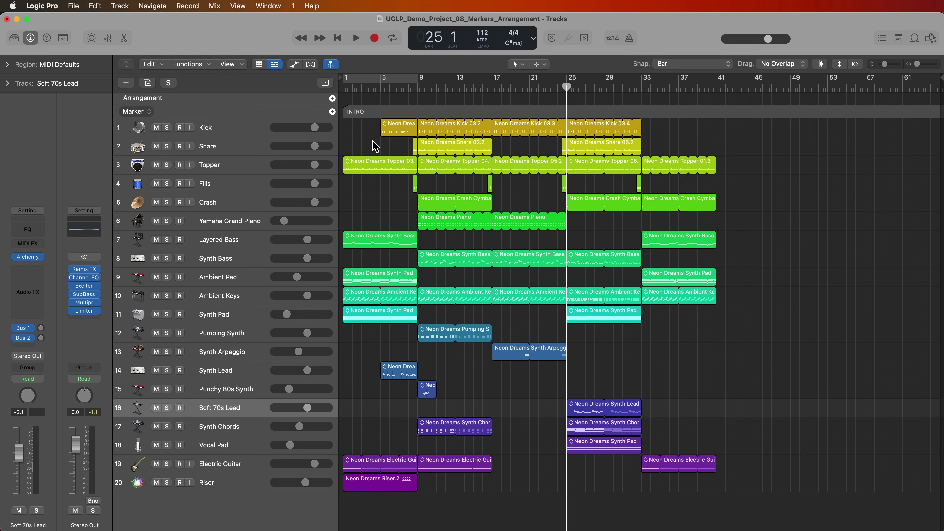
key(shift+comma)
key(shift+comma)
key(shift+comma)
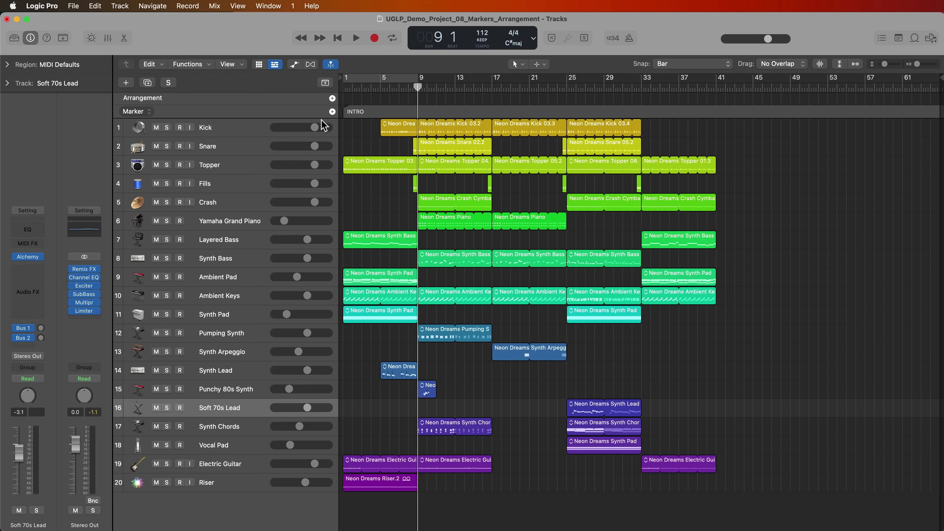
click(332, 112)
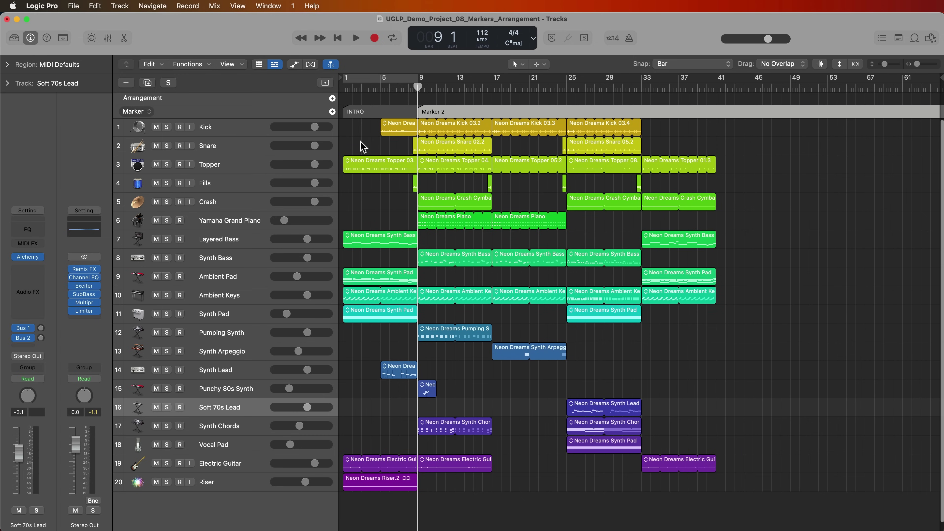
double_click(435, 112)
text(CHORUS)
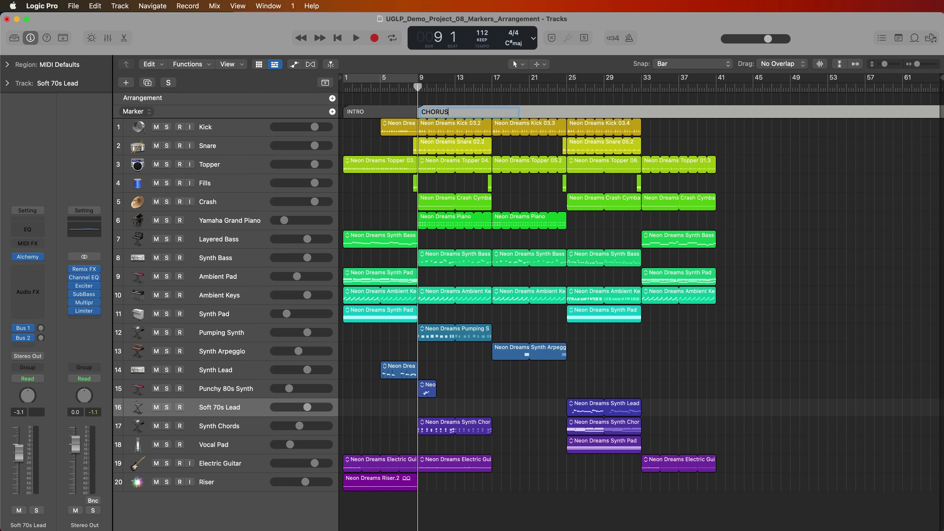
key(Return)
Add a marker at bar 17 named VERSE, then move the playhead to bar 25
key(shift+period)
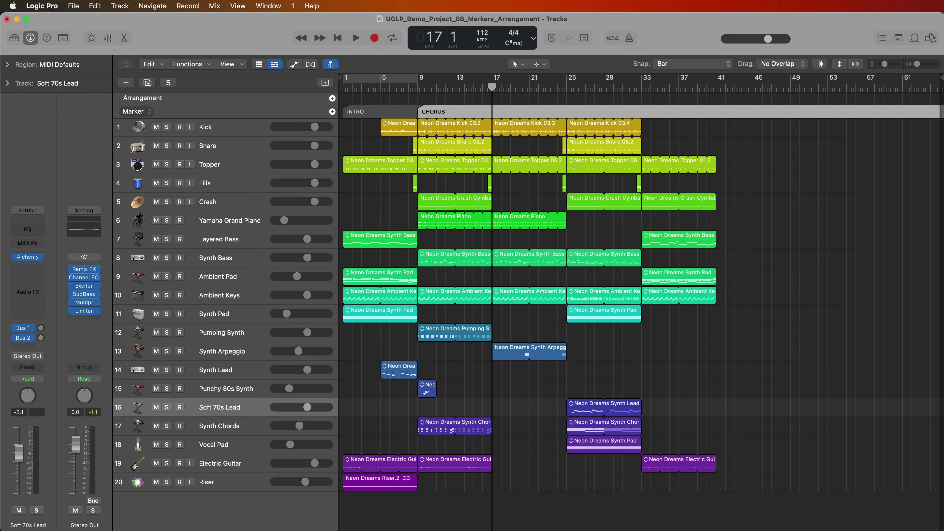
key(alt+apostrophe)
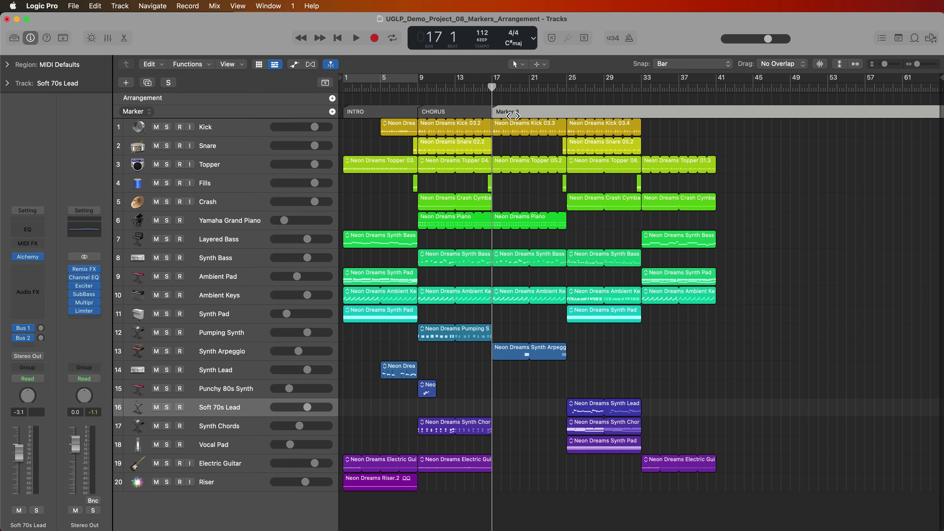
key(alt+shift+apostrophe)
text(VERSE)
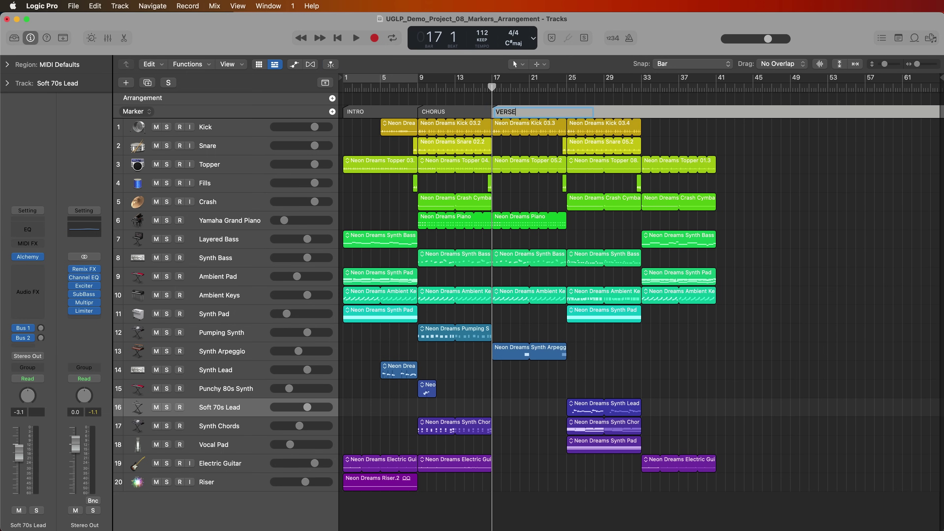
key(Return)
key(alt+period)
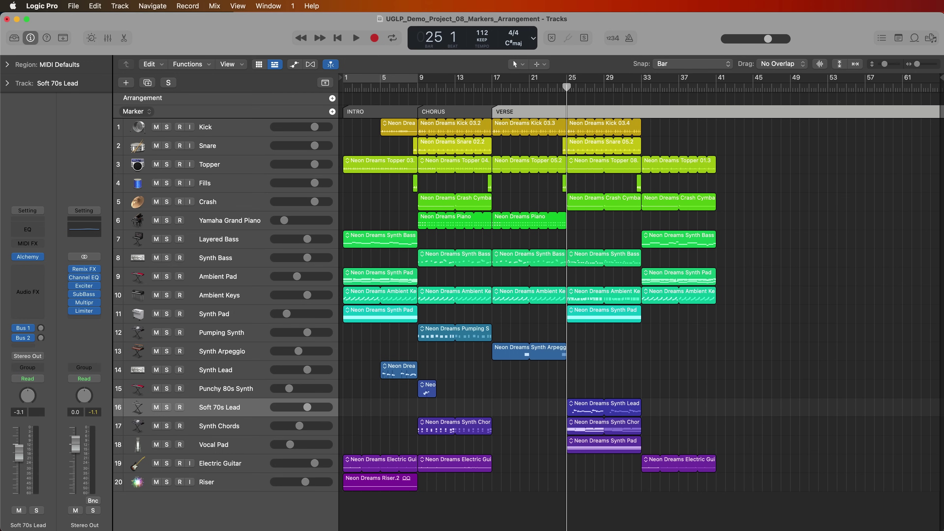
click(630, 316)
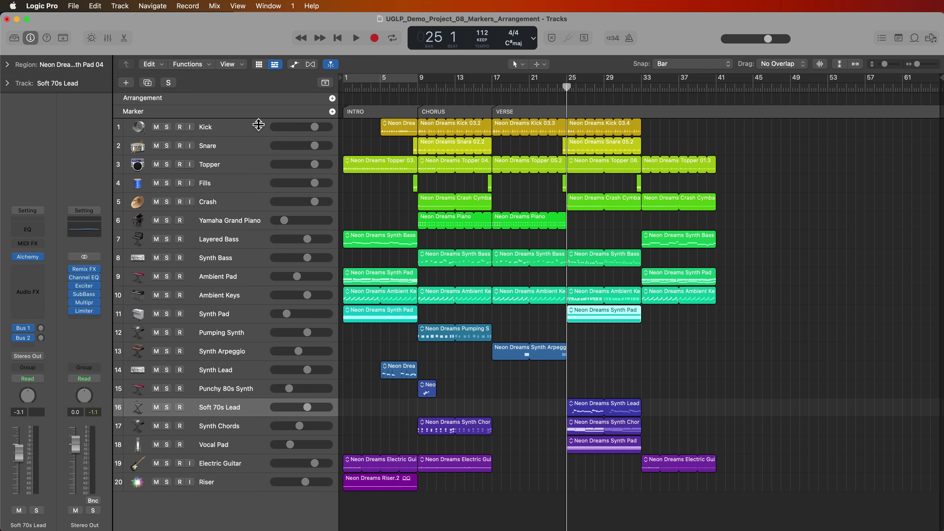
click(144, 112)
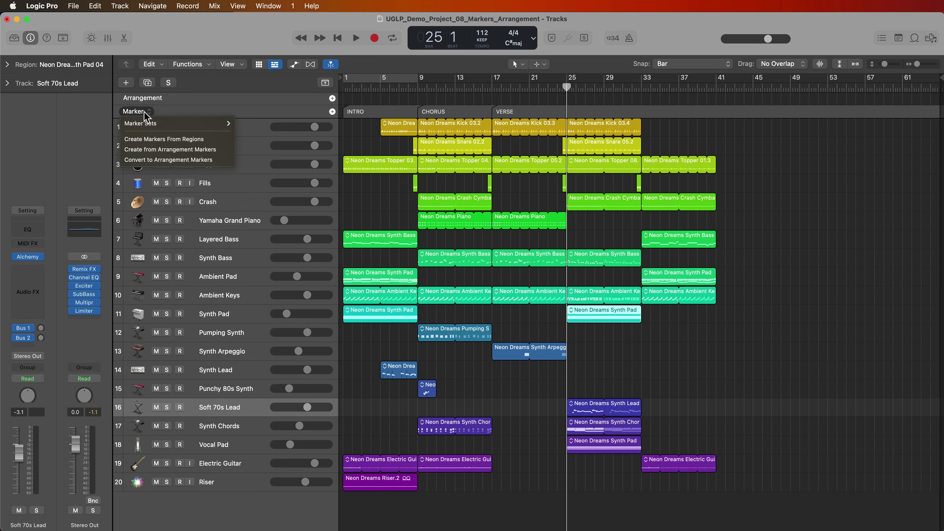
click(194, 140)
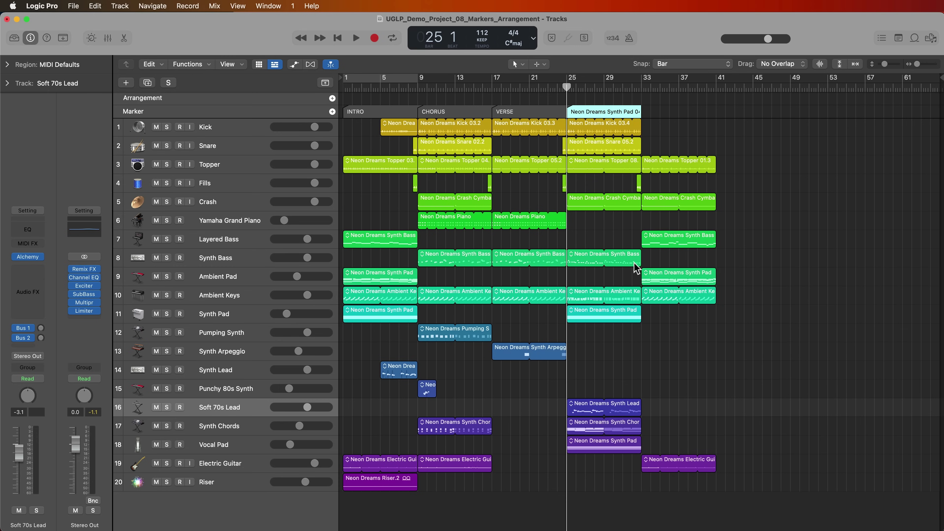
key(Delete)
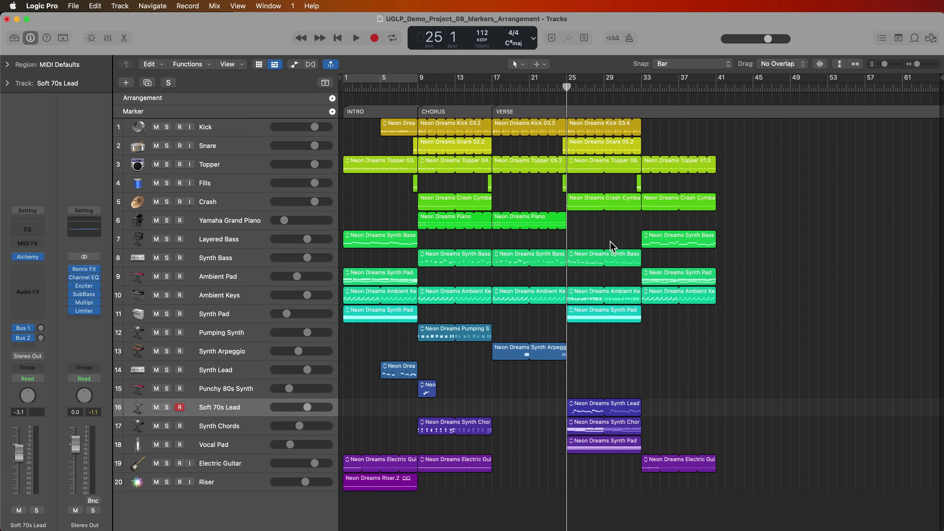
key(alt+apostrophe)
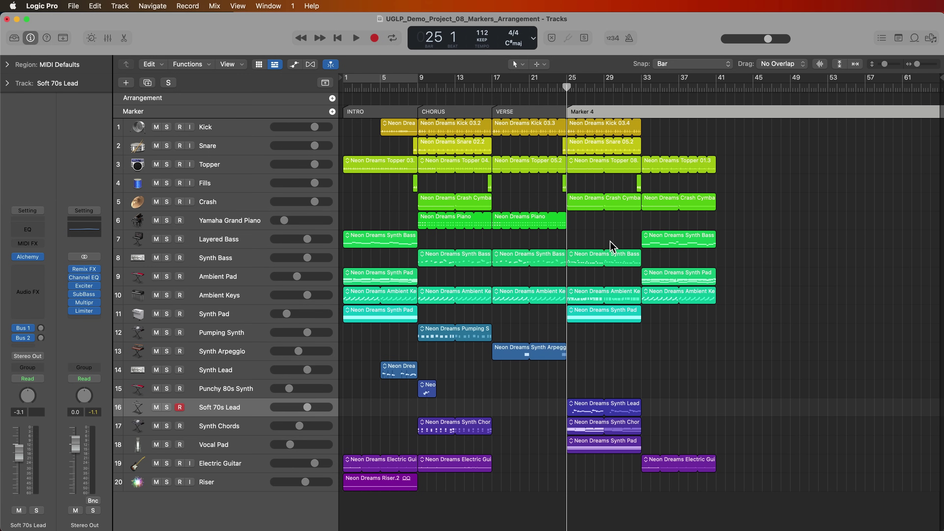
double_click(595, 111)
text(BRIDGE)
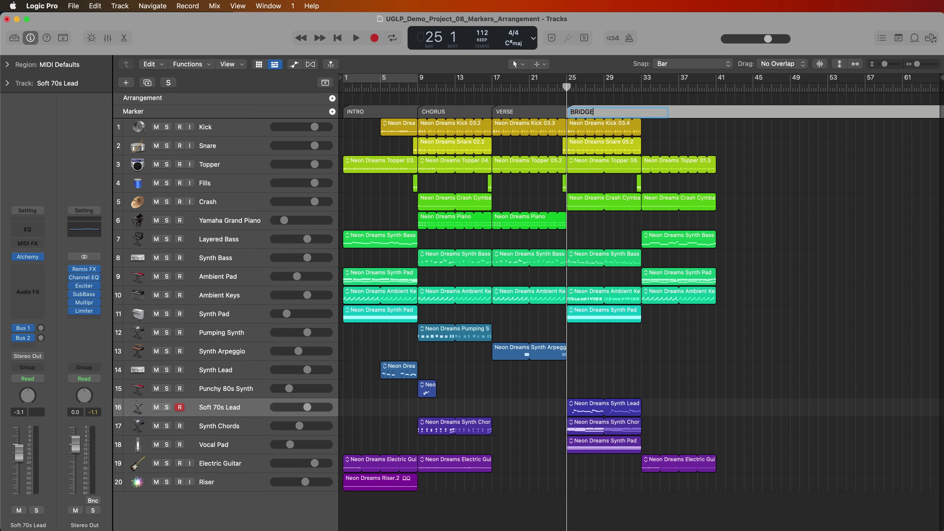
key(Return)
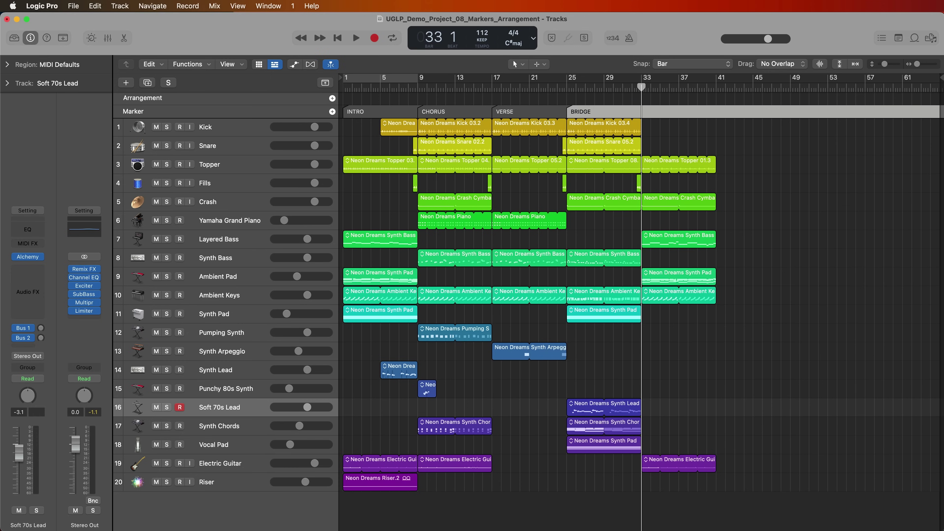
key(alt+apostrophe)
double_click(656, 111)
text(OUTRO)
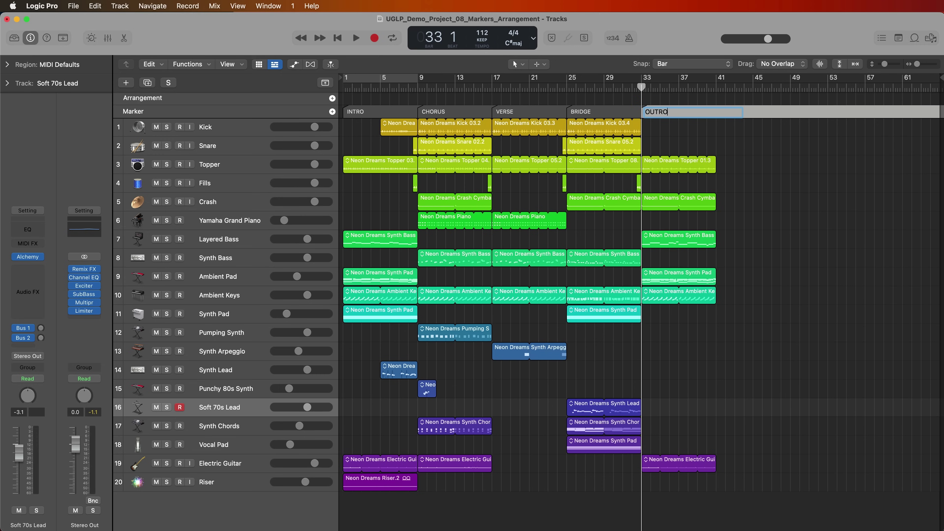
key(Return)
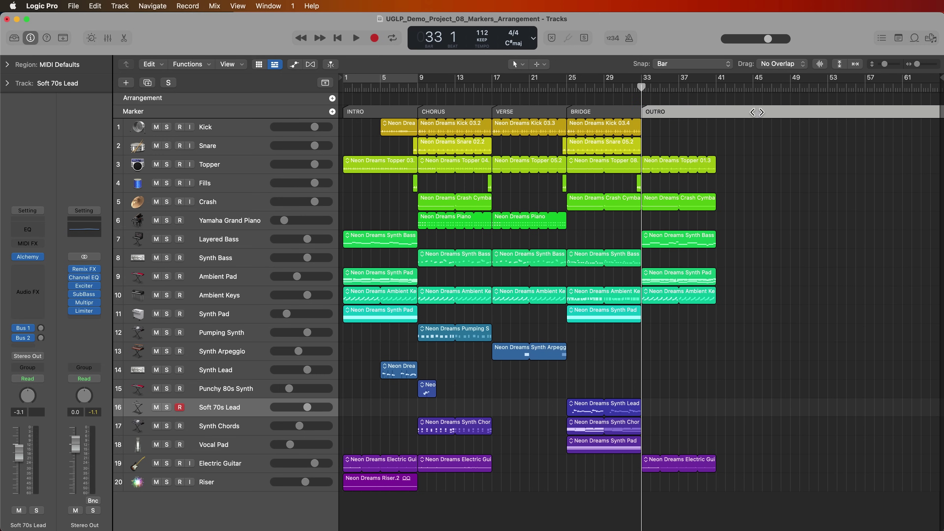
click(764, 139)
click(719, 112)
click(602, 112)
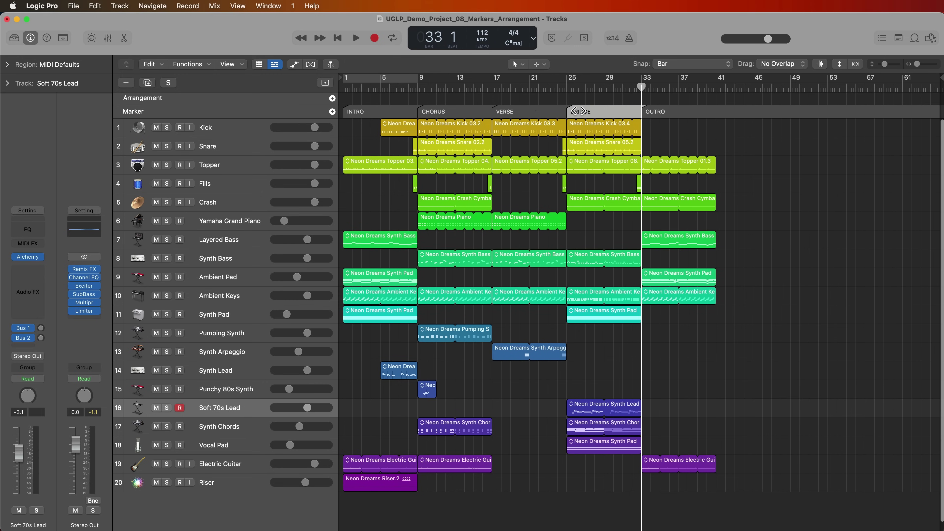
click(531, 111)
click(434, 111)
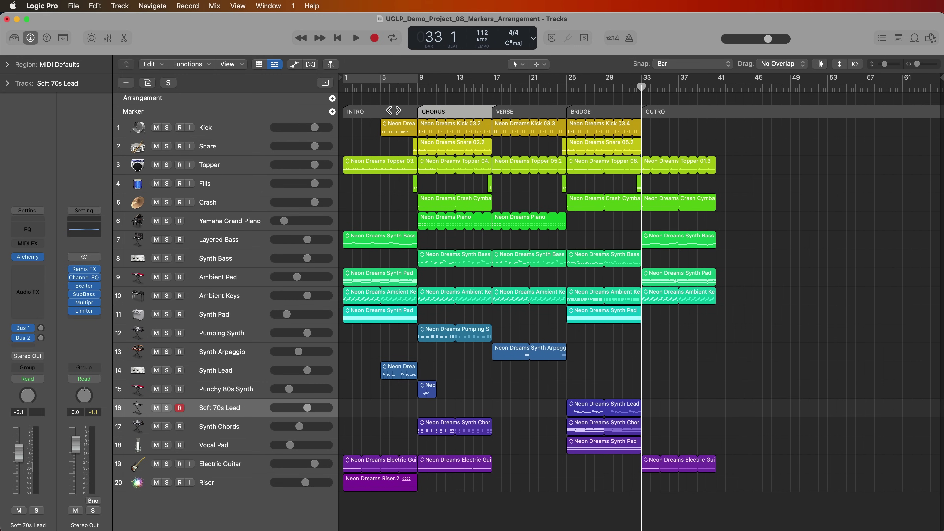
click(393, 111)
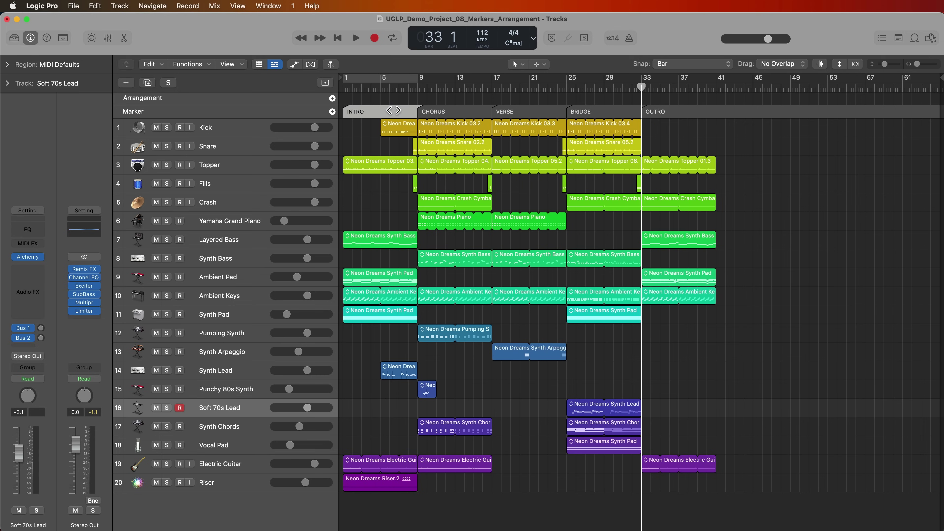
Open the marker list and set the OUTRO marker's length to 8 bars
click(672, 113)
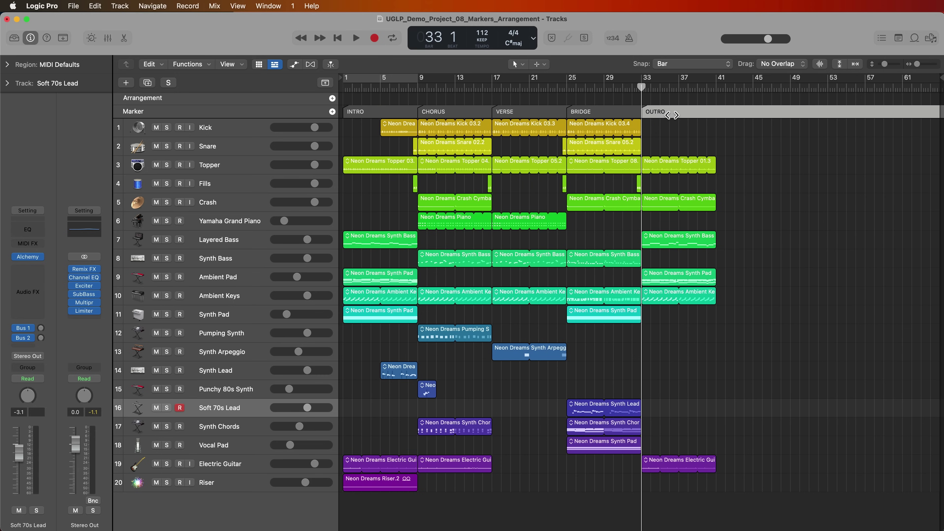
click(881, 37)
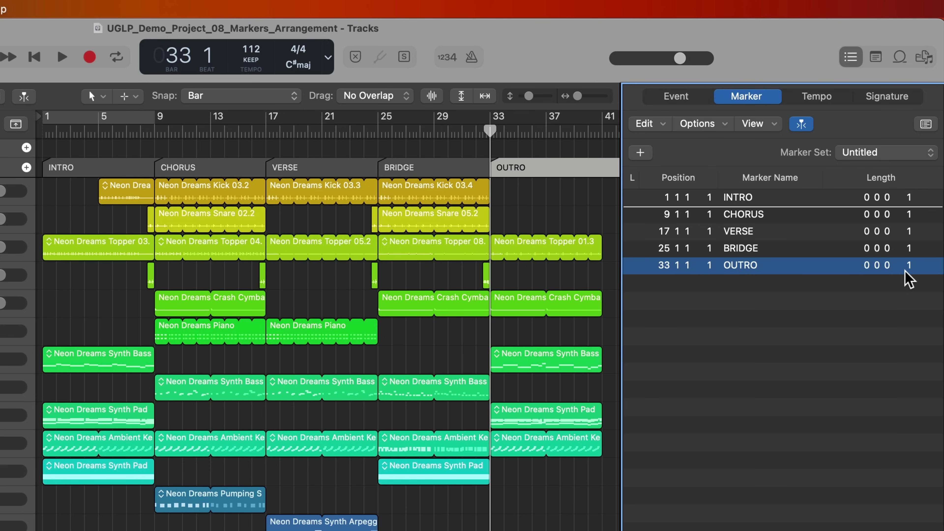
double_click(880, 264)
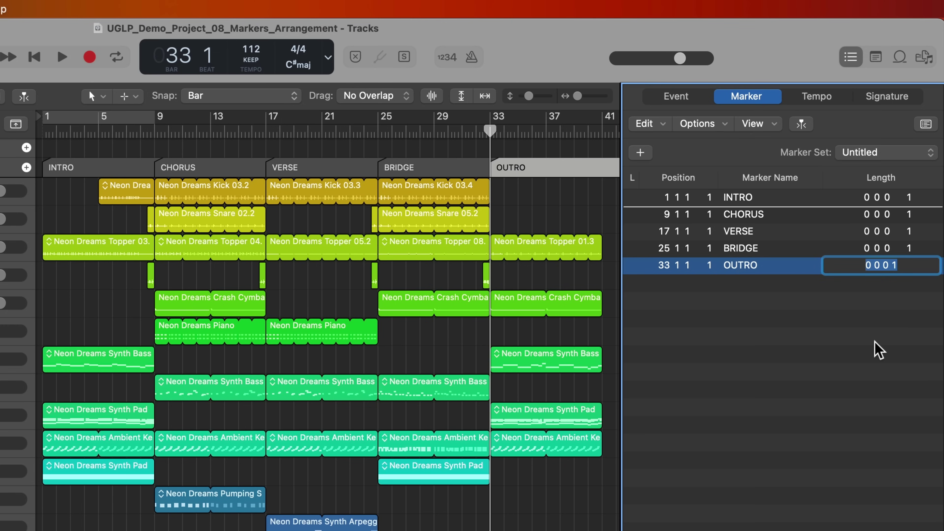
text(8)
key(Return)
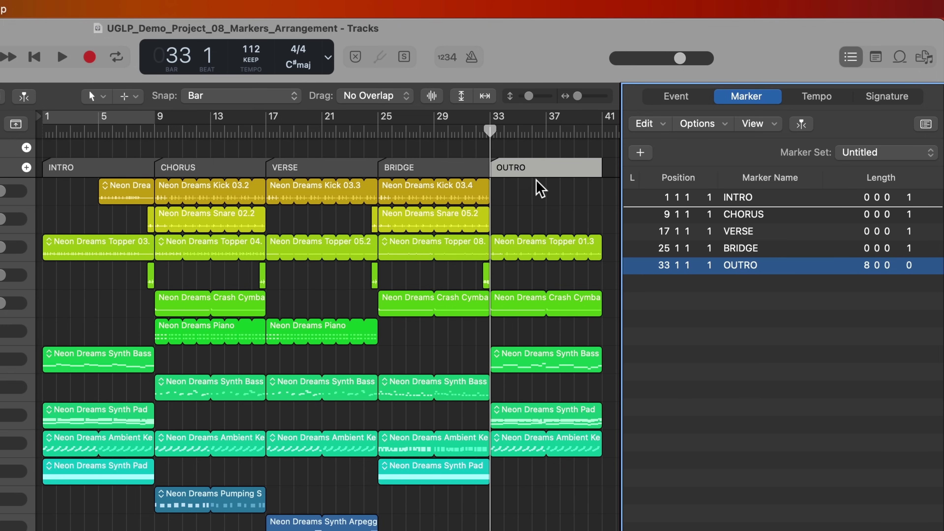
Give all markers an 8-bar length, then re-enter 8 bars for OUTRO
click(869, 334)
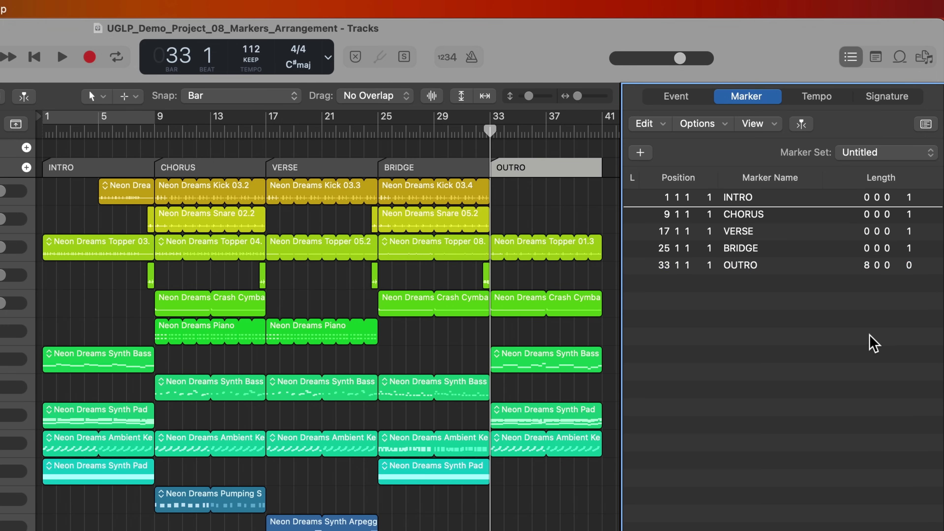
key(super+a)
double_click(884, 198)
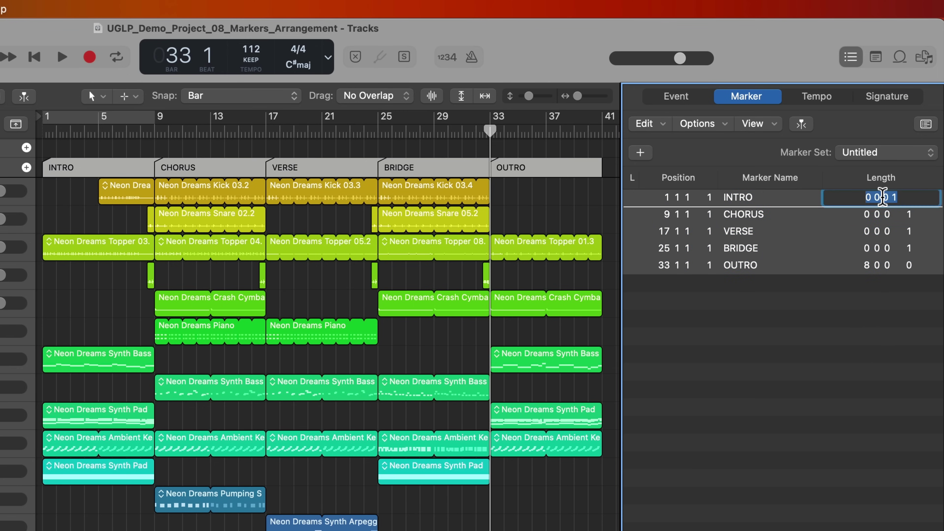
text(8)
key(Return)
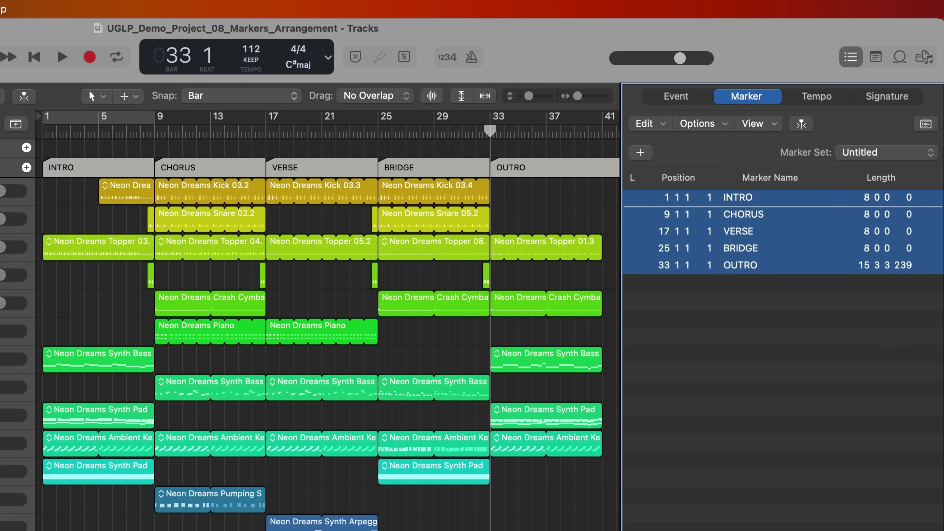
click(882, 317)
double_click(890, 265)
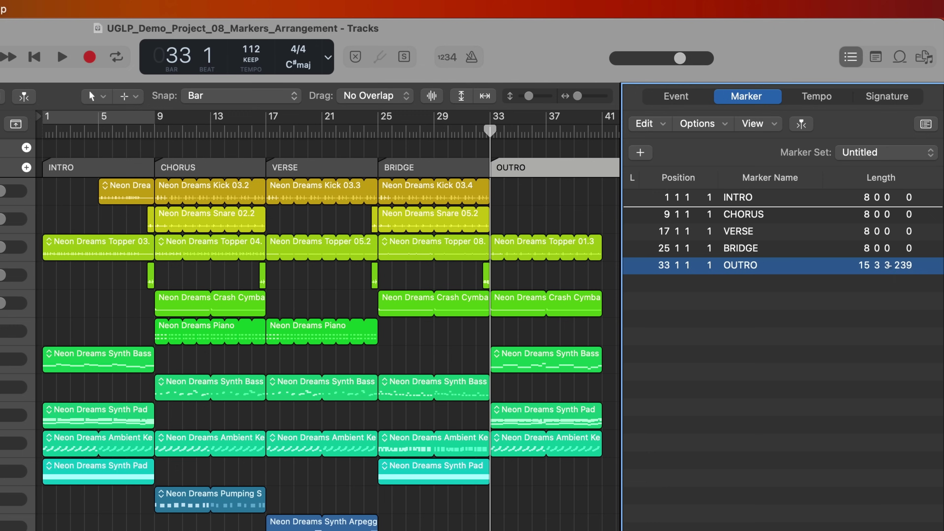
text(8)
key(Return)
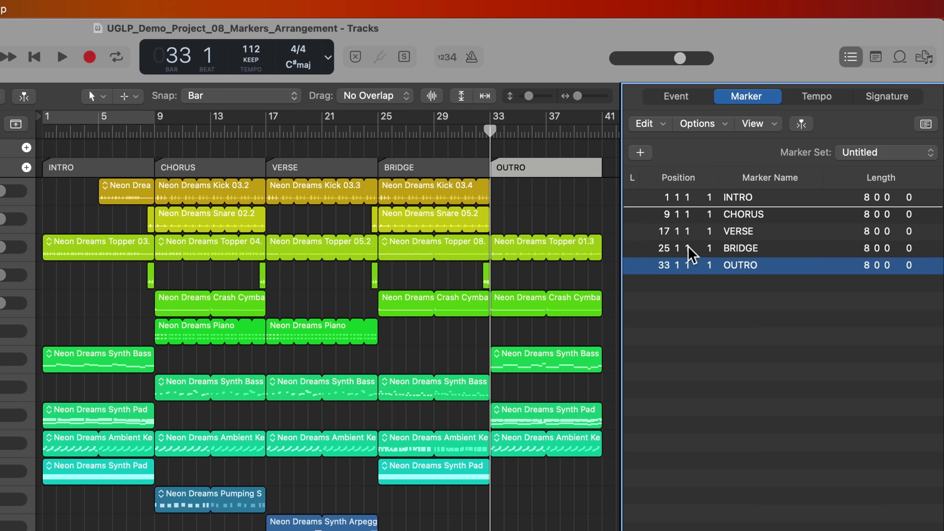
click(590, 216)
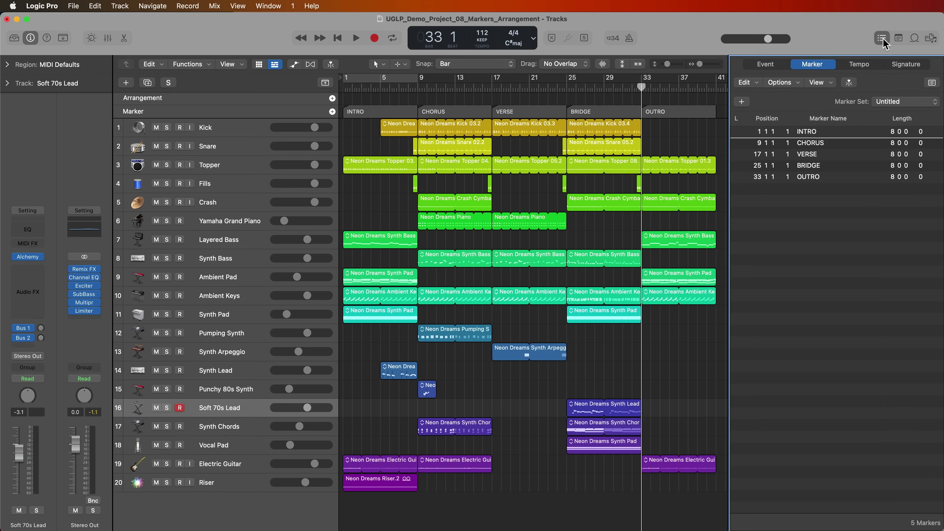
Close the marker list and show the Colors palette from the View menu
click(851, 57)
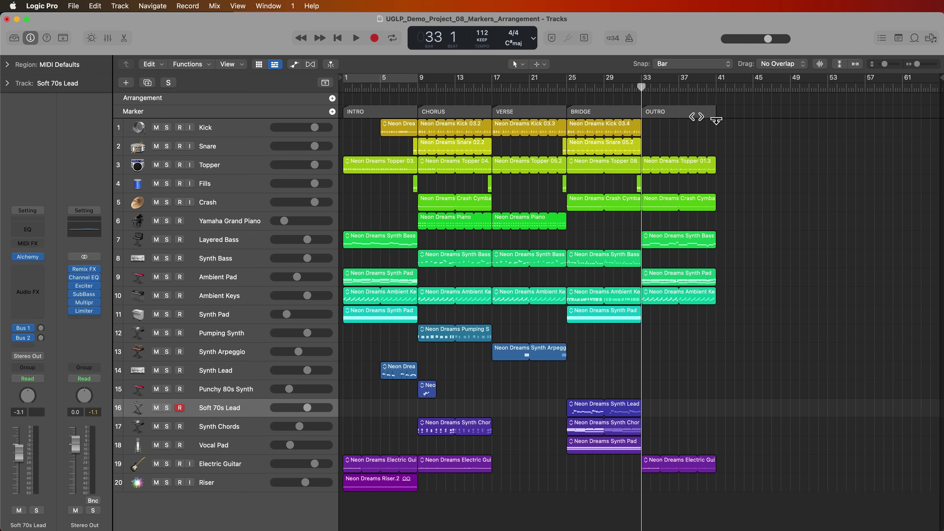
scroll(708, 156, down, 1)
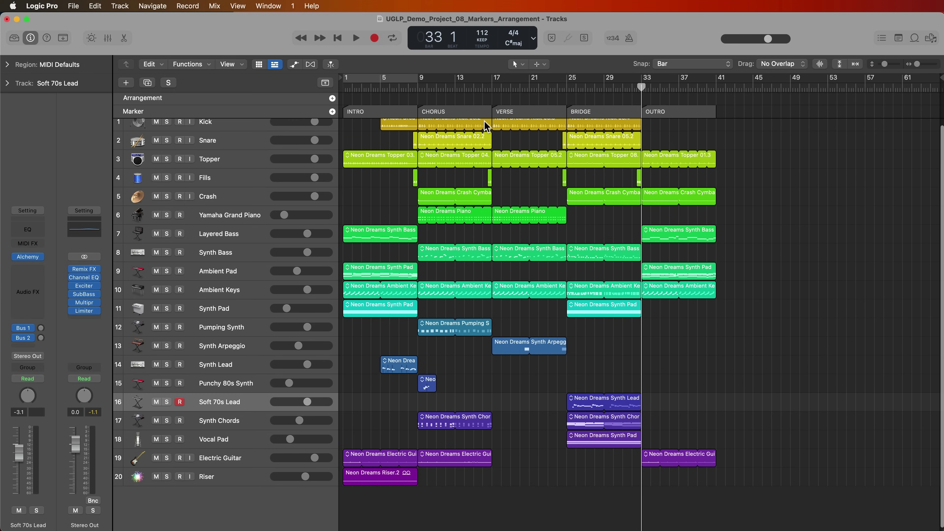
scroll(463, 153, up, 1)
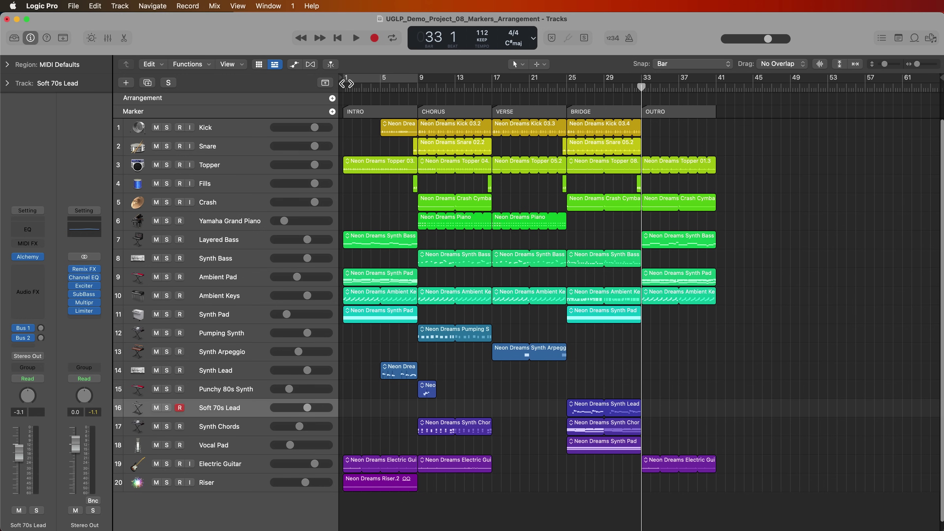
click(239, 6)
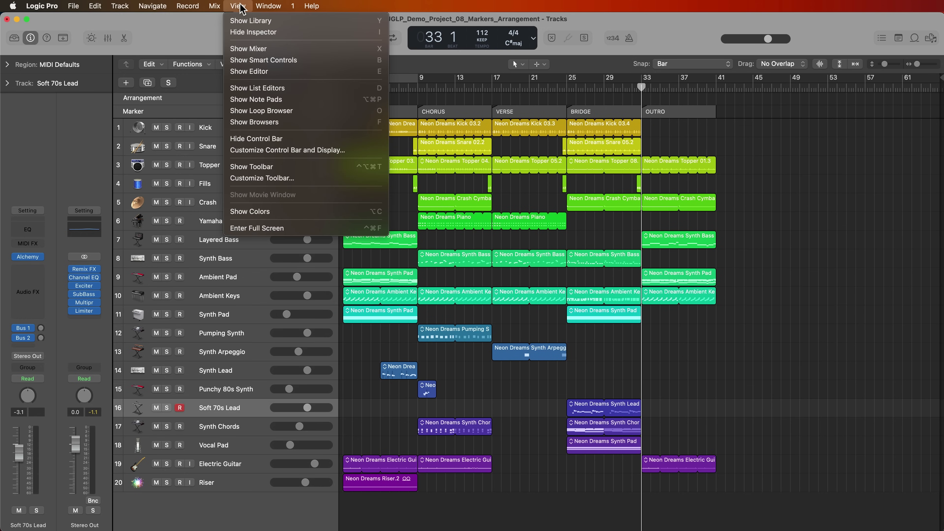
click(303, 212)
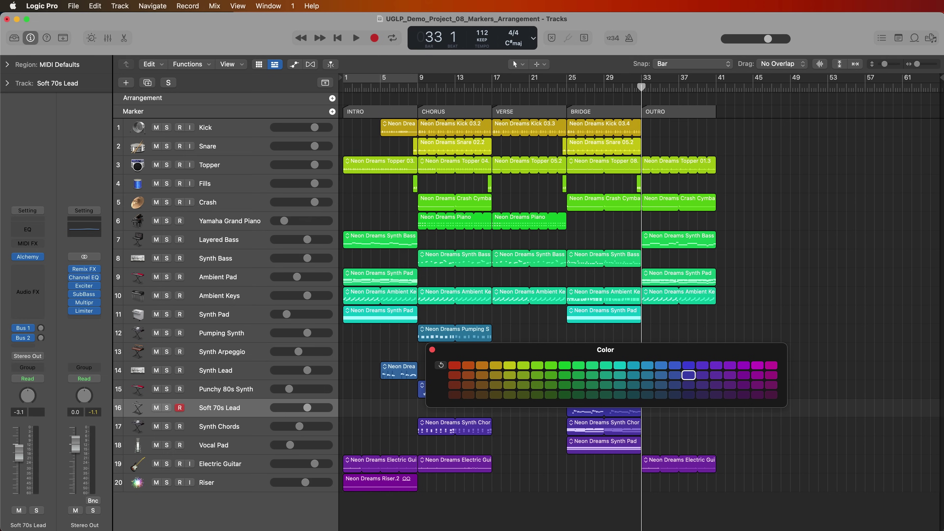
Colour INTRO red, CHORUS yellow, VERSE green, BRIDGE blue, OUTRO magenta, then close the palette
click(368, 110)
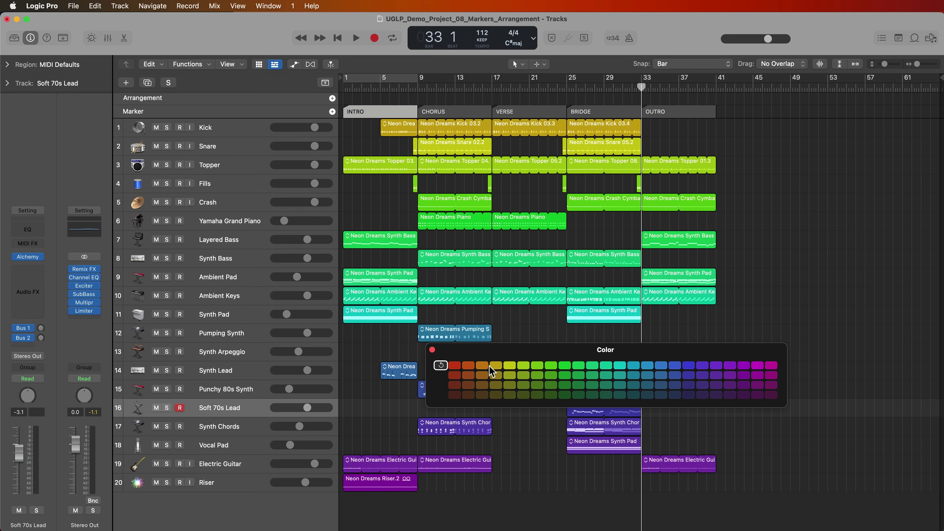
click(454, 375)
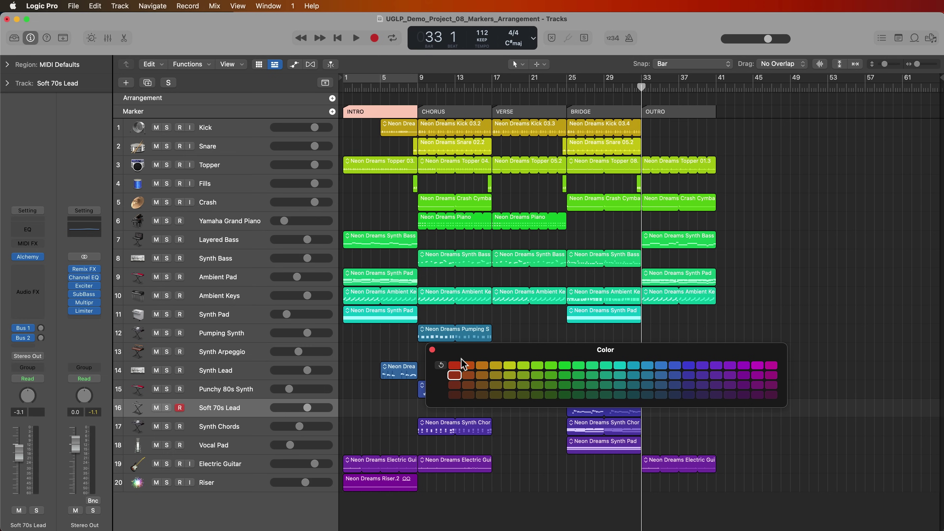
click(479, 113)
click(509, 375)
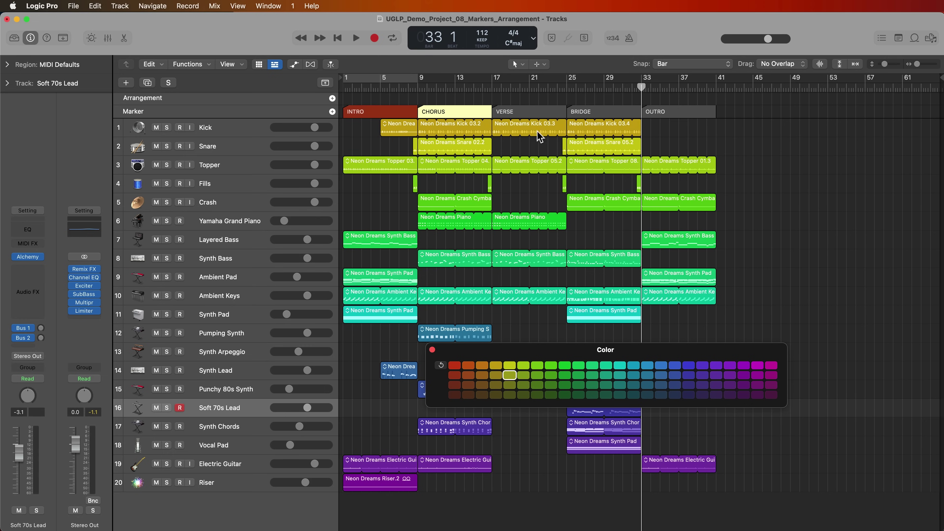
click(535, 112)
click(565, 375)
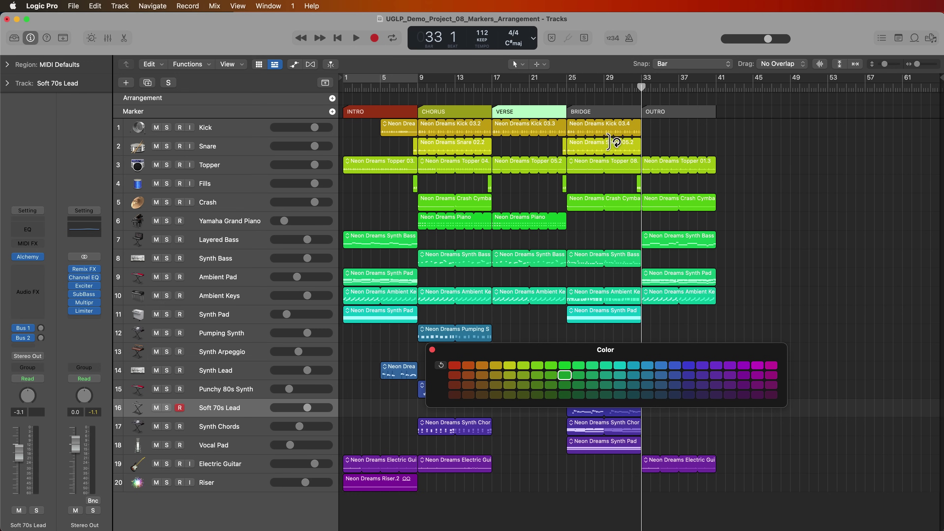
click(617, 112)
click(648, 375)
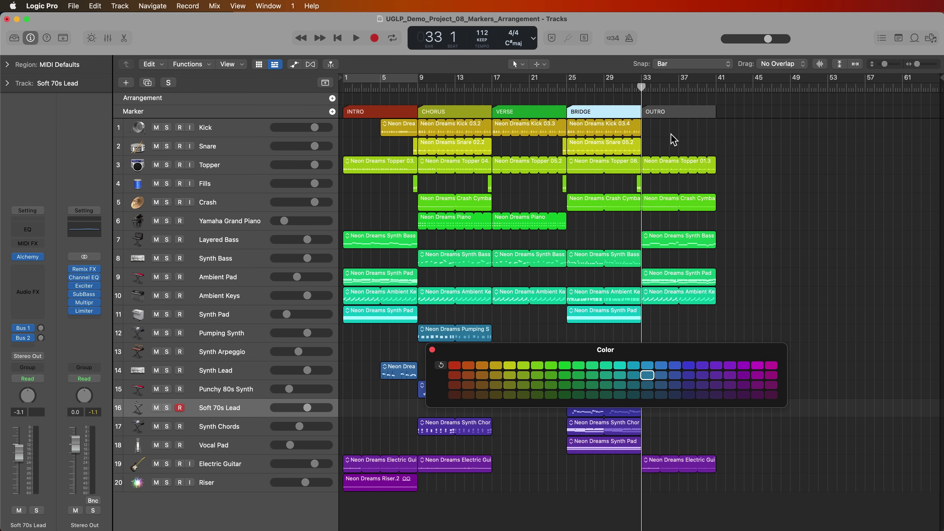
click(674, 112)
click(758, 375)
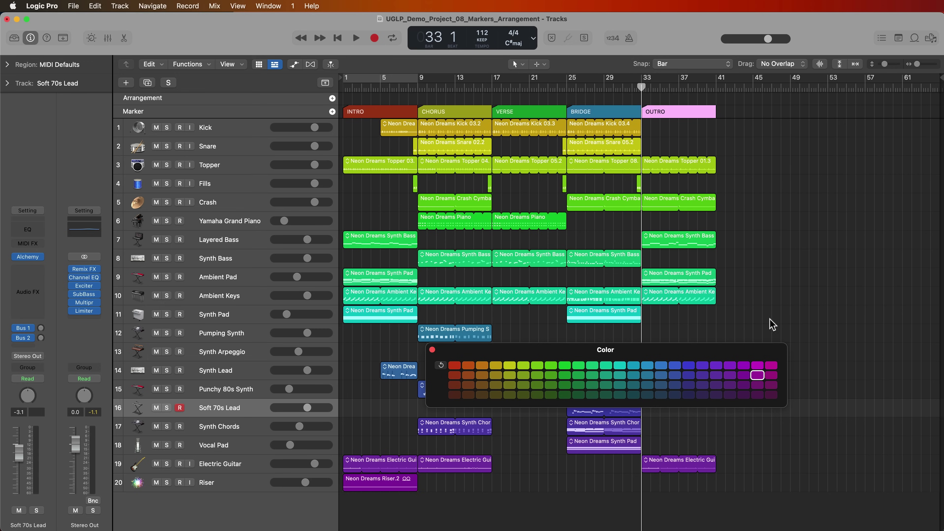
click(795, 258)
click(432, 349)
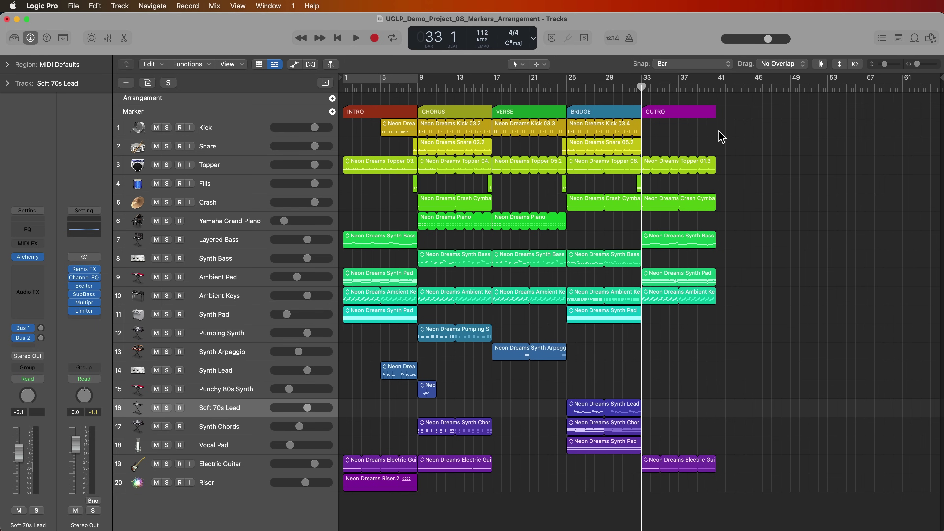
Select the six OUTRO regions, undoing their accidental move to bar 41
drag(771, 130, 724, 467)
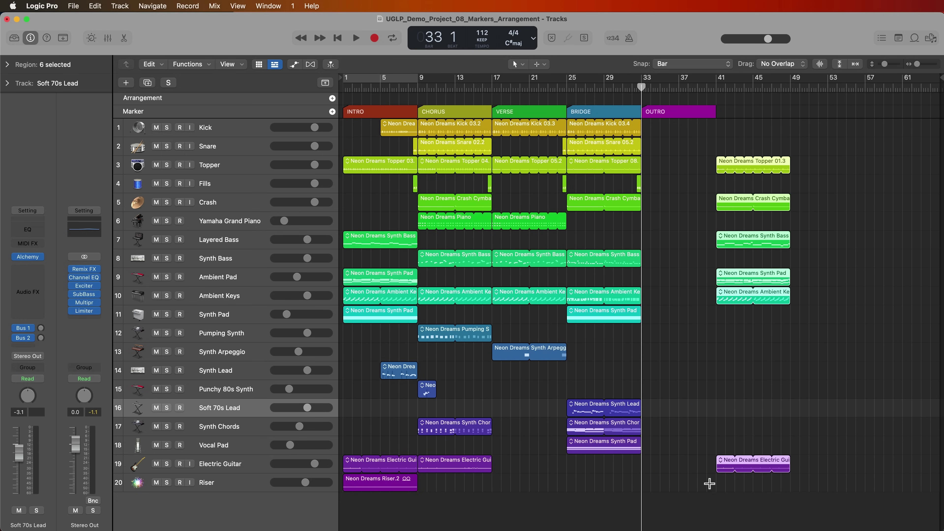
key(super+z)
drag(772, 158, 764, 222)
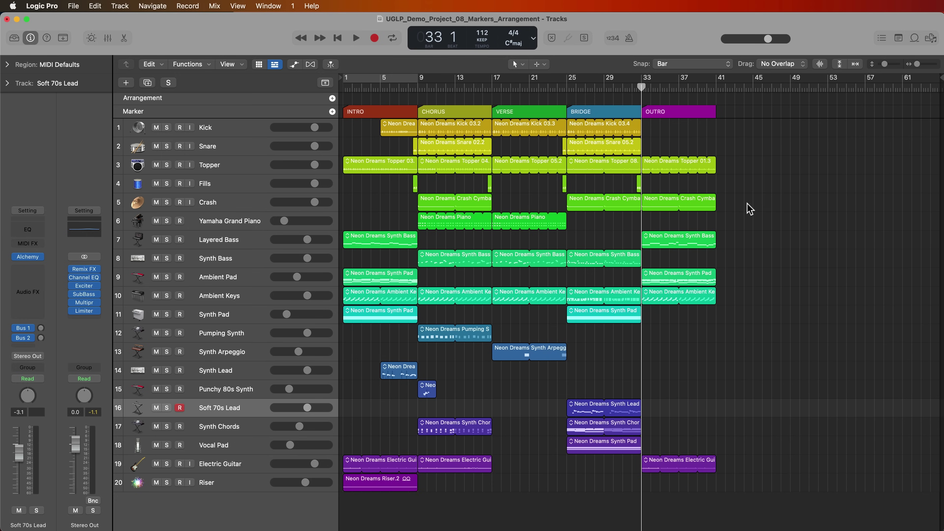
Set snapping to relative values and open the Tracks area's Edit menu
click(697, 63)
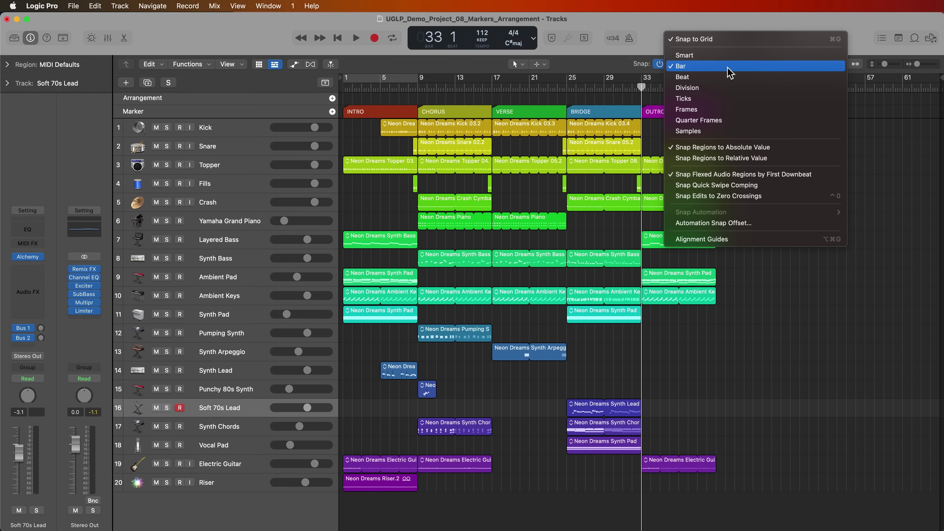
click(730, 160)
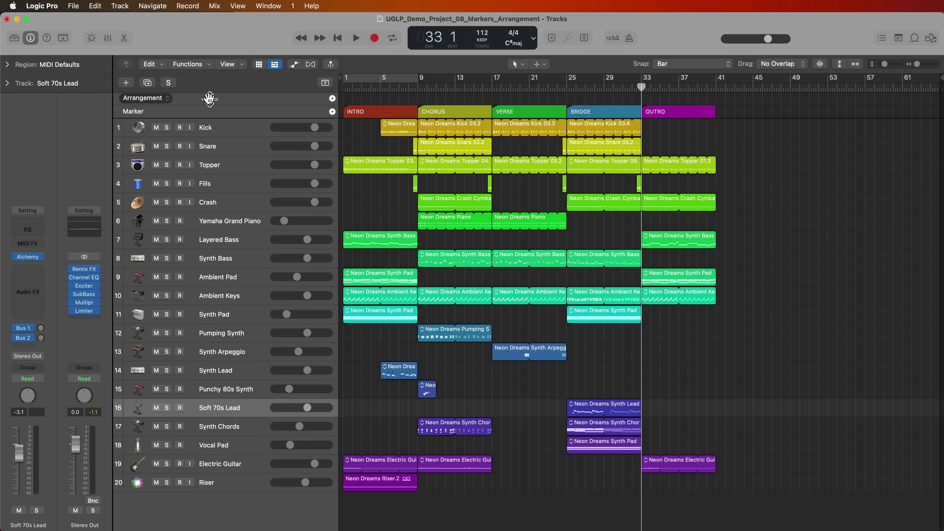
click(163, 71)
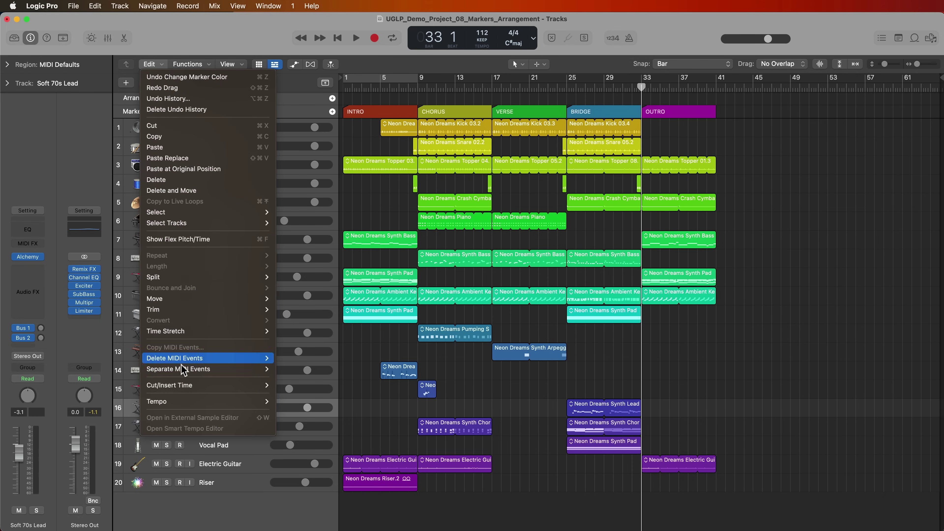
Dismiss the Cut/Insert Time menu unchanged, then select the VERSE and BRIDGE arrangement markers
mouse_move(188, 386)
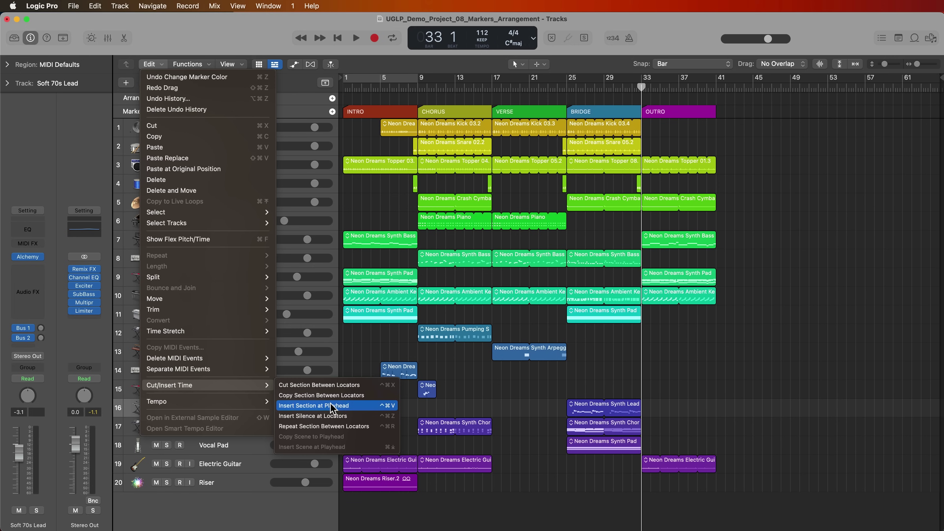
click(782, 360)
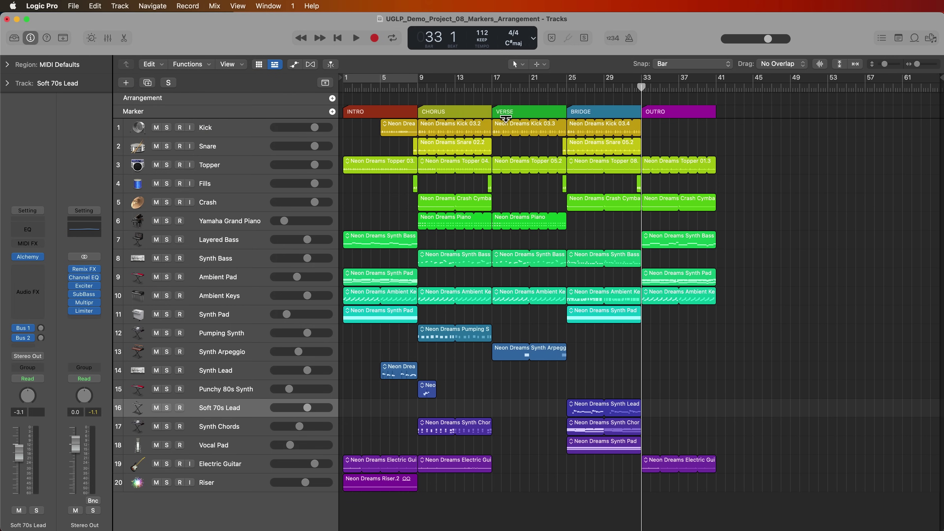
click(516, 116)
click(593, 114)
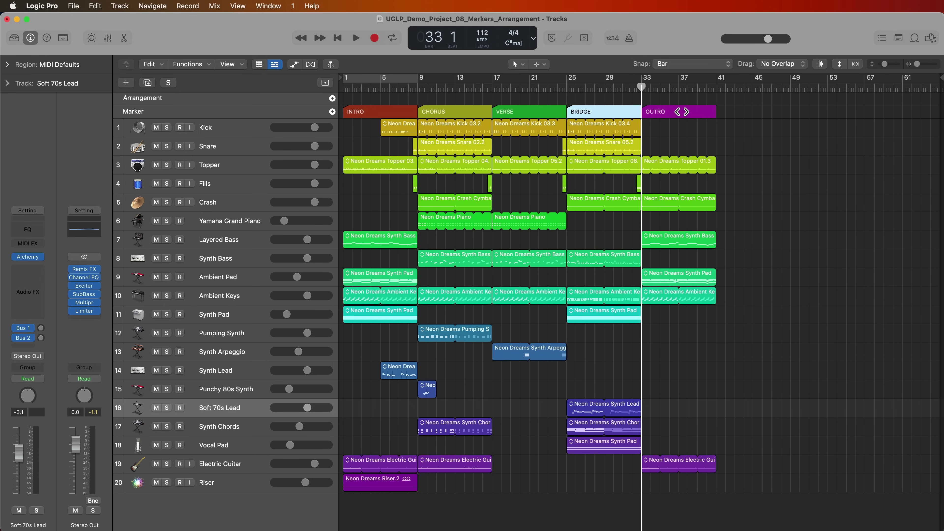
With the playhead at bar 25, cycle bars 9–25 and Copy Section Between Locators
click(795, 138)
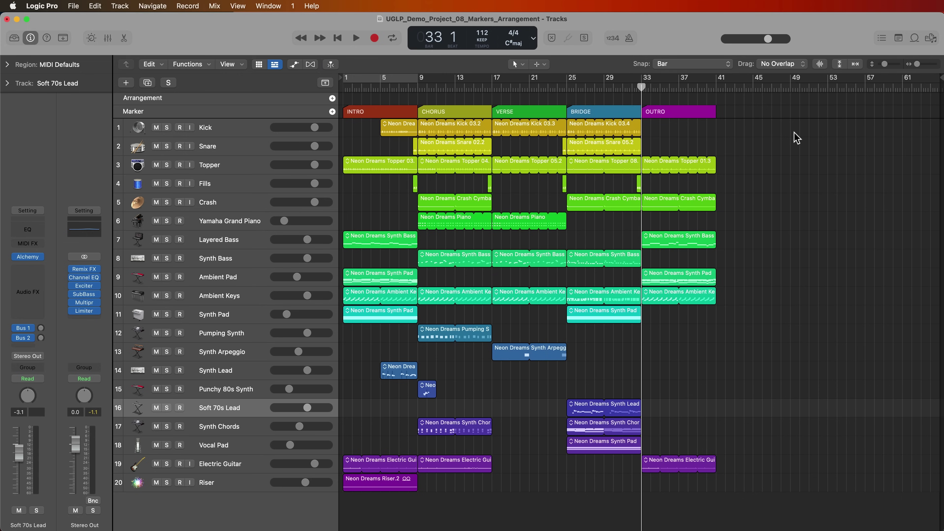
key(alt+comma)
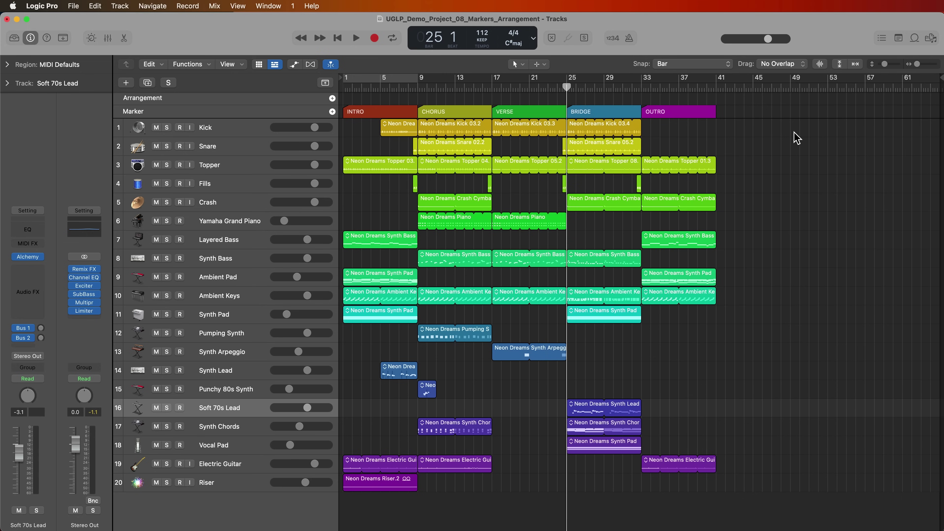
drag(422, 87, 566, 91)
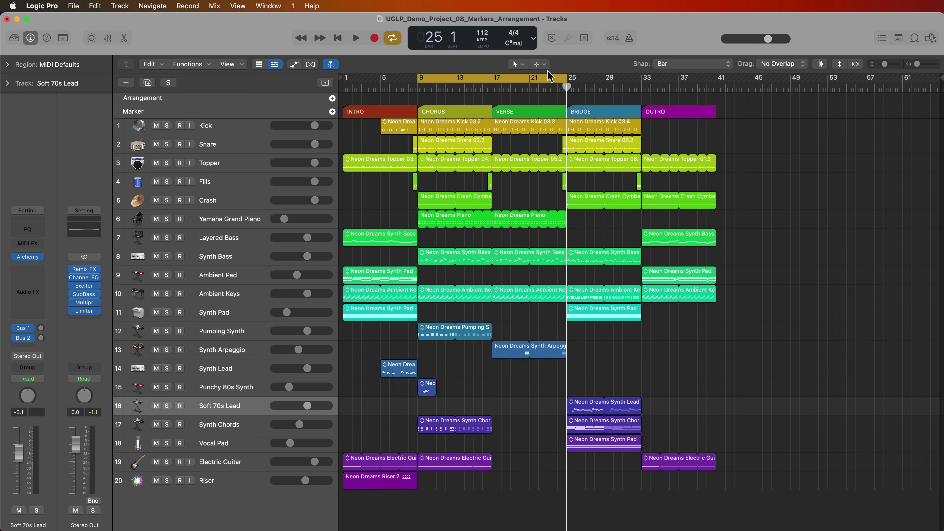
click(153, 64)
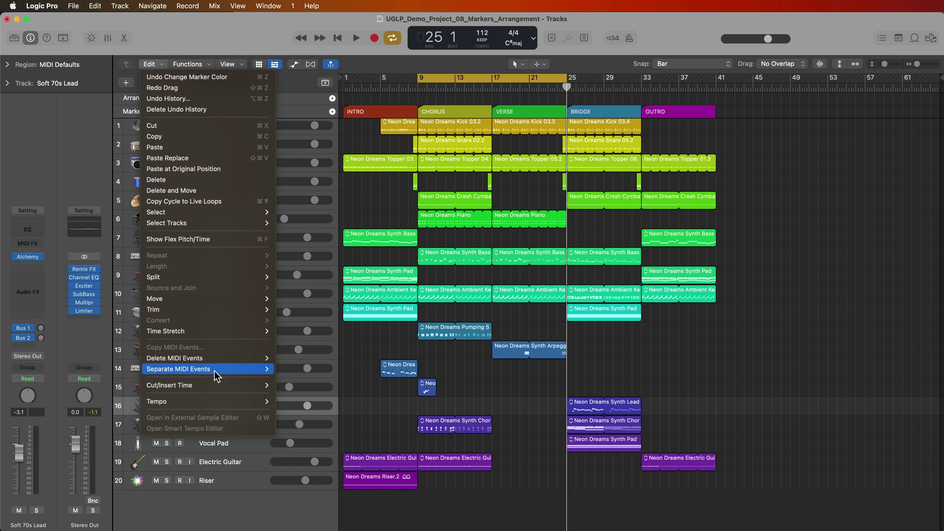
mouse_move(216, 386)
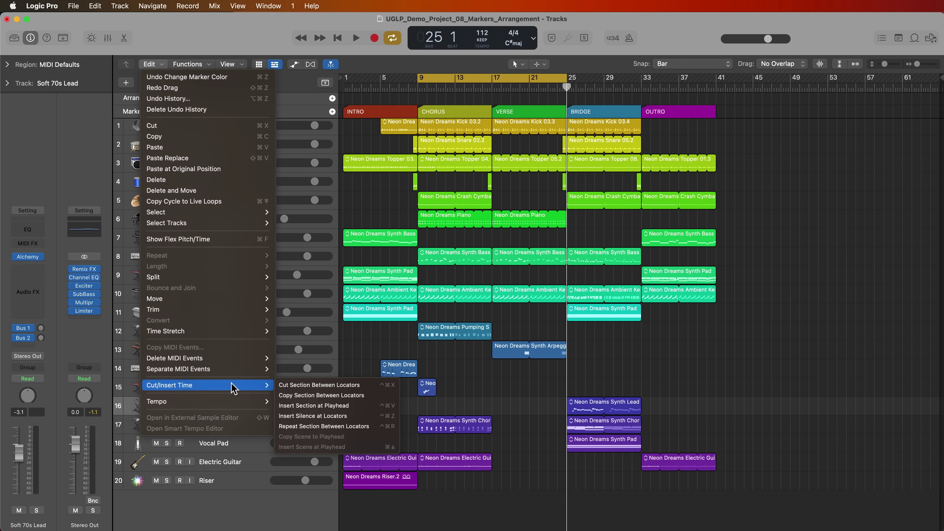
click(340, 395)
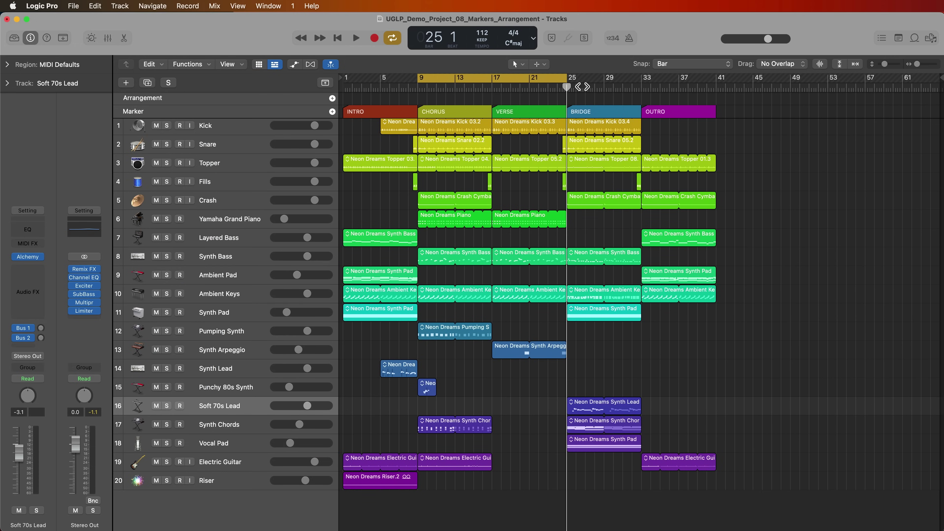
Insert the copied chorus and verse at bar 25 with Insert Section at Playhead
click(152, 64)
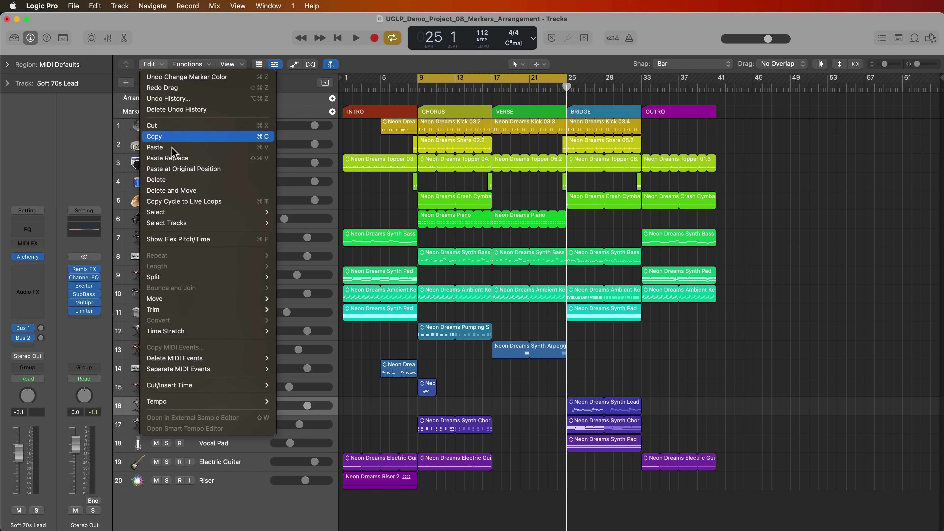
mouse_move(222, 387)
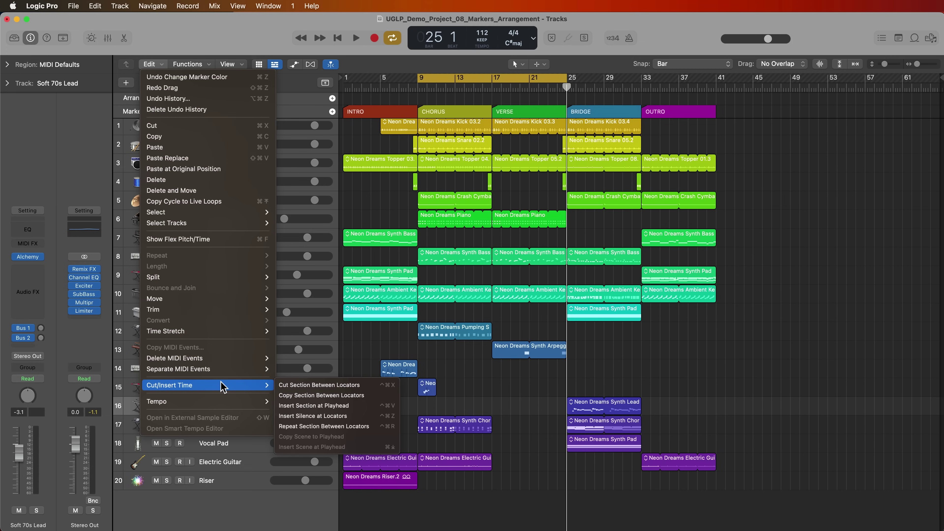
click(352, 407)
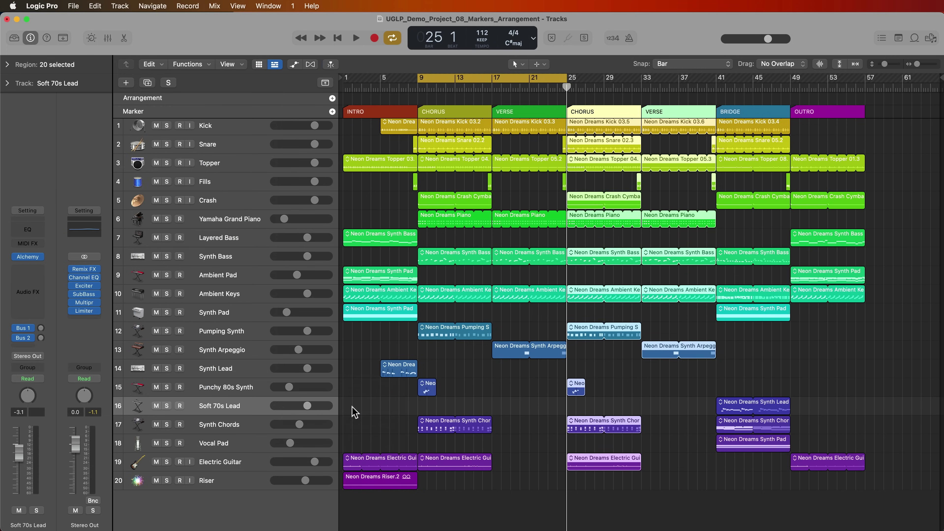
Copy the chorus at bar 25 between locators and insert it at bar 41
click(548, 426)
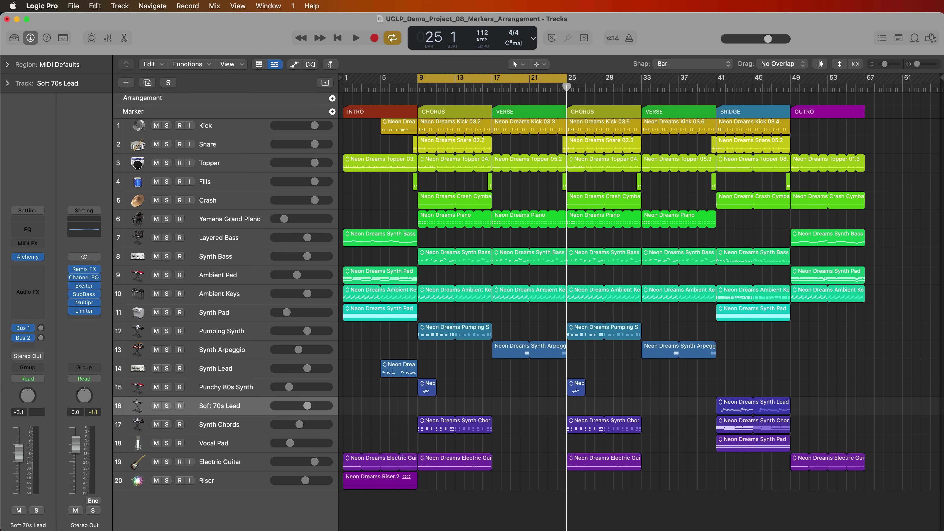
click(716, 88)
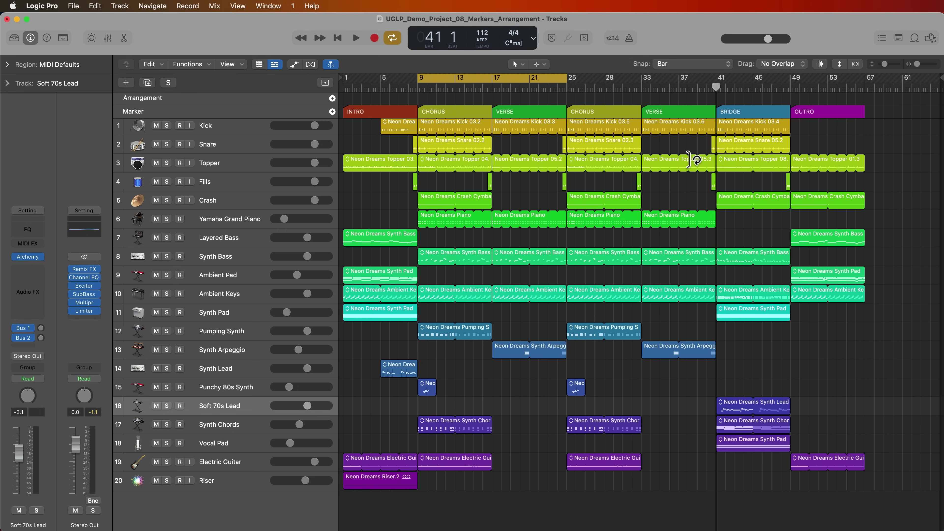
drag(567, 87, 643, 87)
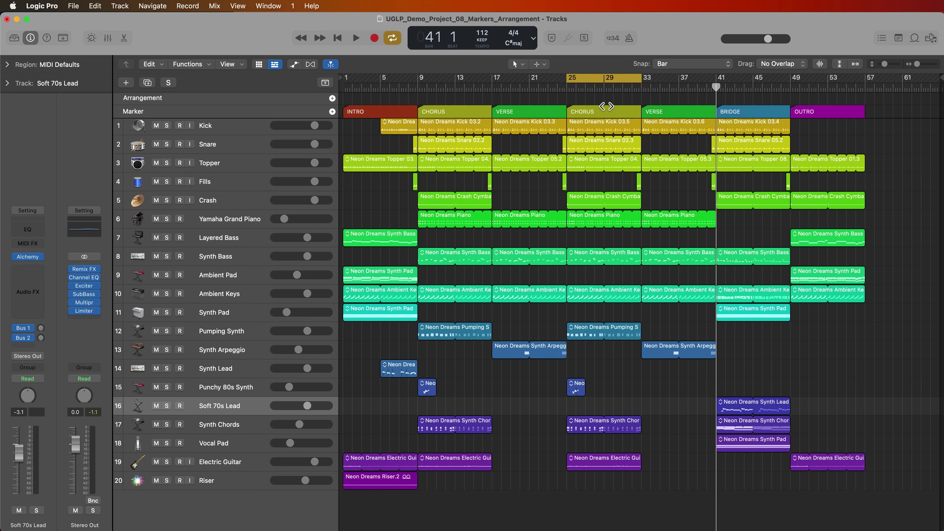
click(163, 64)
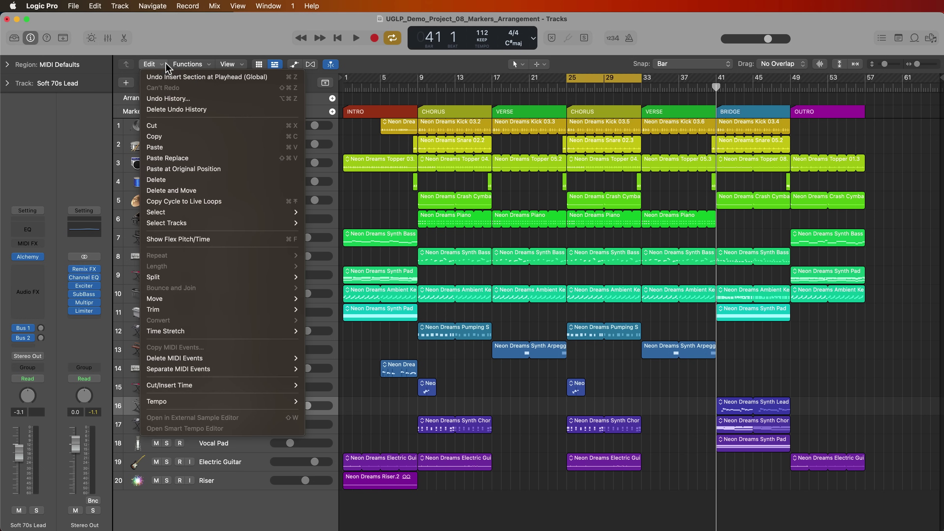
mouse_move(249, 385)
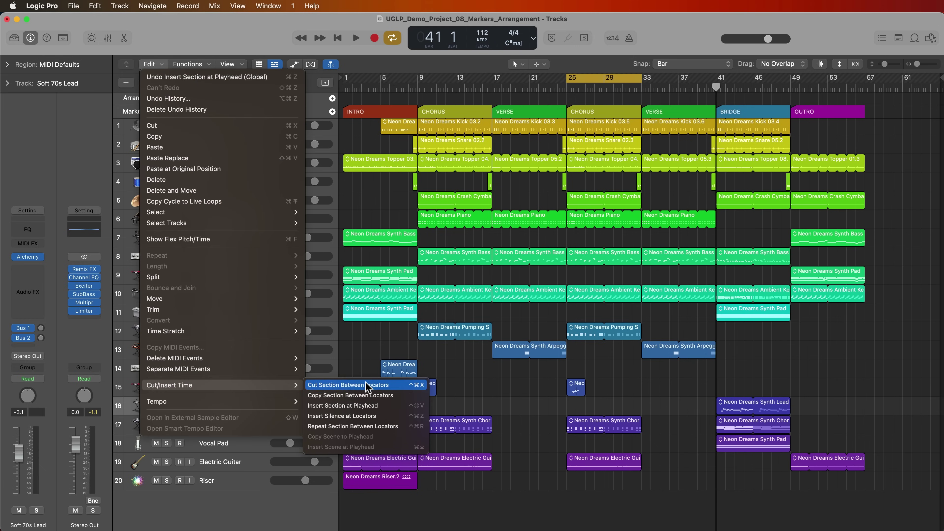
click(374, 396)
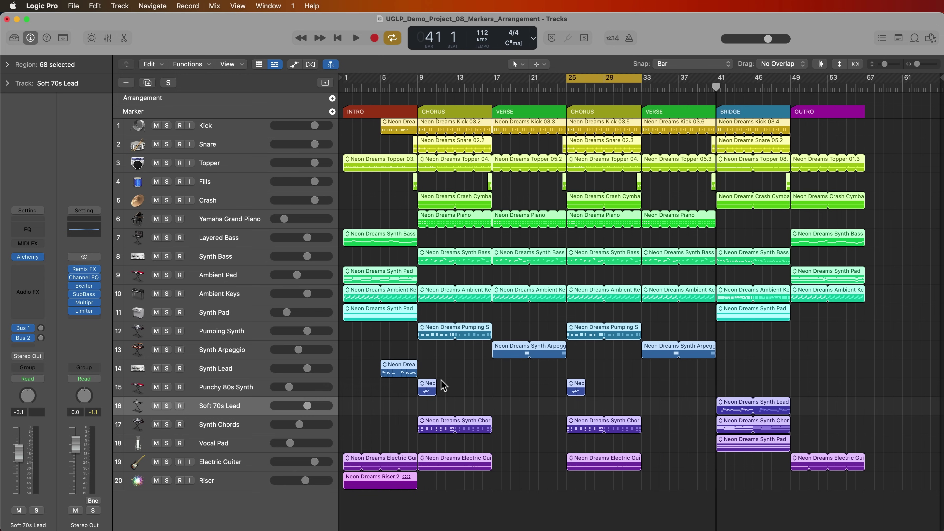
click(151, 64)
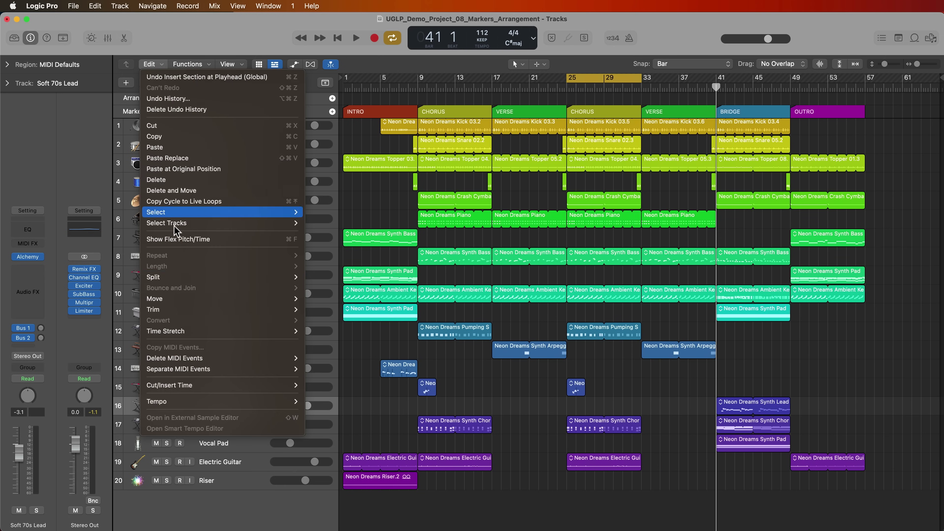
mouse_move(221, 387)
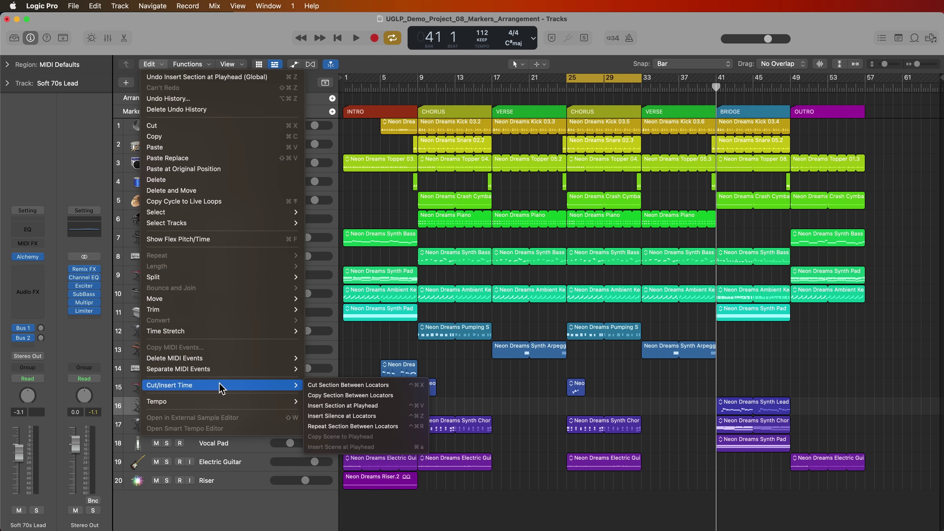
click(385, 405)
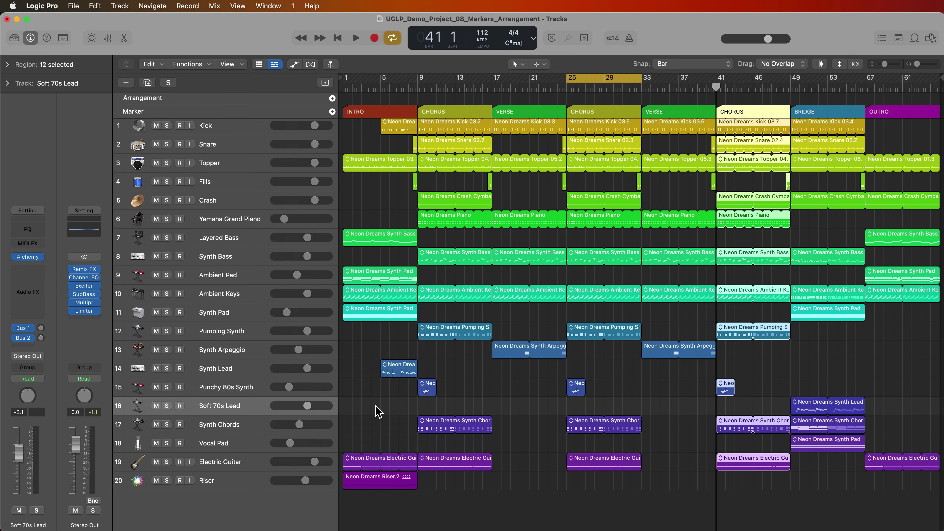
Insert another copy of the chorus at bar 57
click(558, 356)
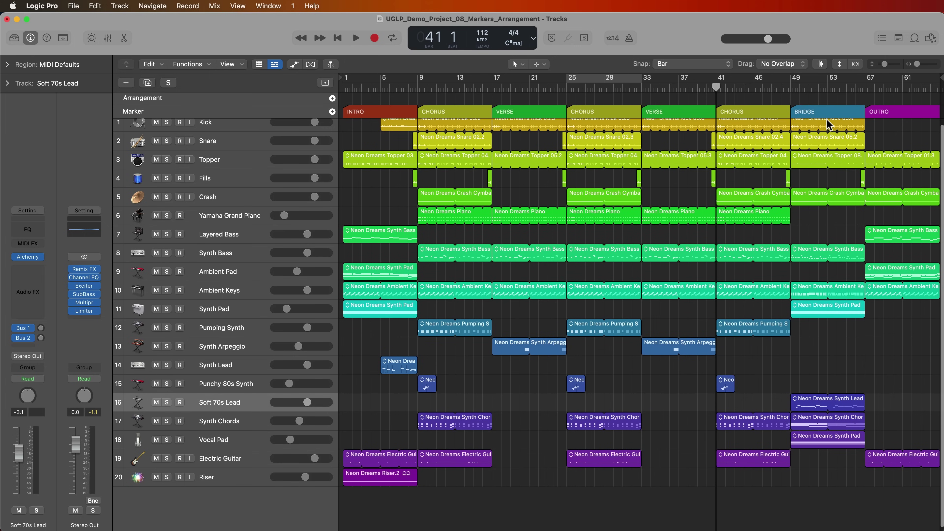
click(850, 89)
key(period)
key(period)
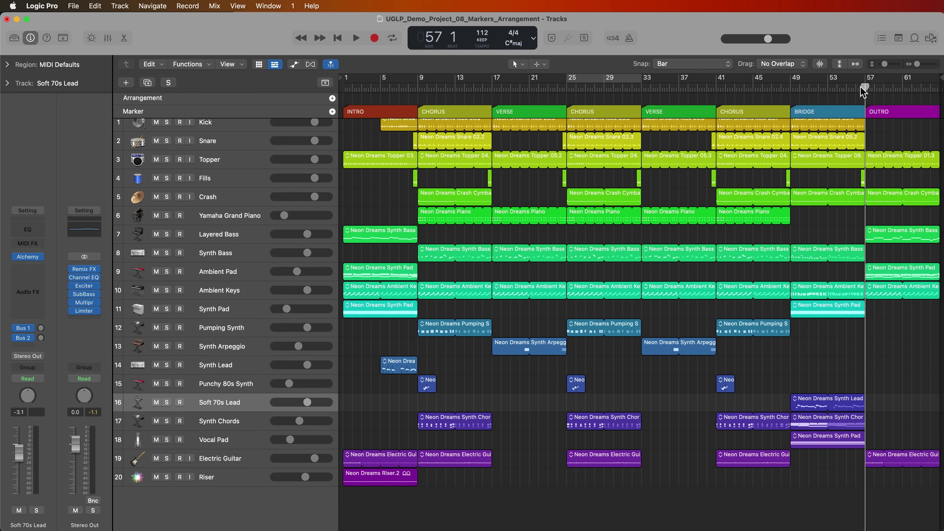
click(161, 67)
mouse_move(249, 387)
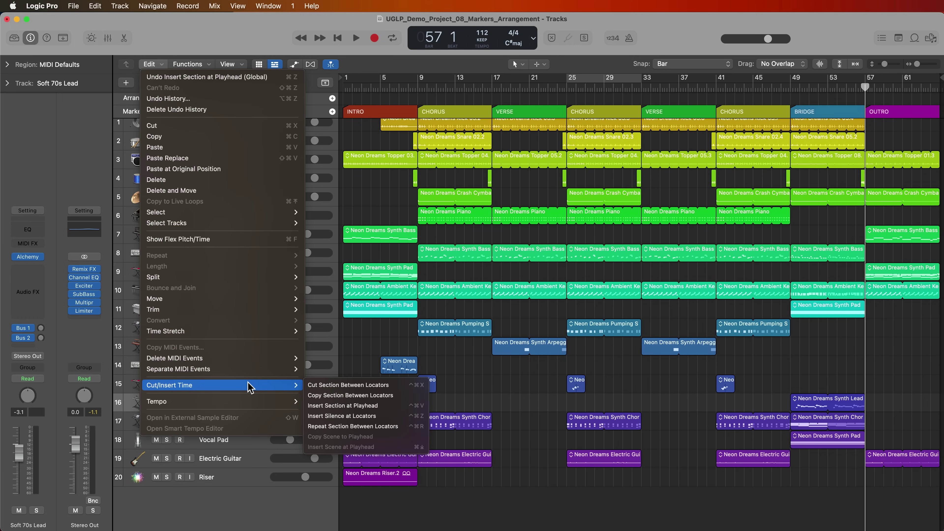
click(376, 406)
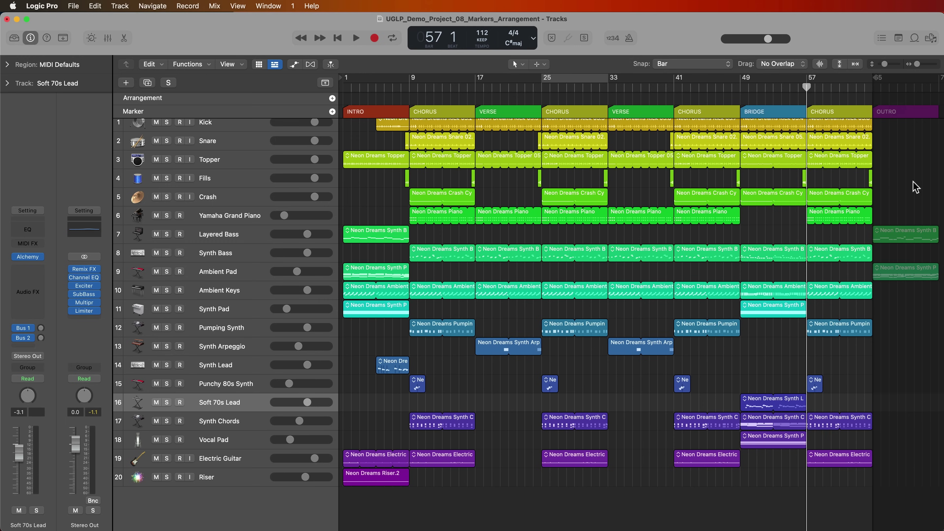
mouse_move(875, 77)
mouse_down()
mouse_move(477, 99)
mouse_move(506, 101)
mouse_move(546, 93)
mouse_move(368, 92)
mouse_move(370, 78)
mouse_move(615, 79)
mouse_move(543, 91)
mouse_move(516, 80)
mouse_move(936, 128)
mouse_move(876, 139)
mouse_move(909, 98)
mouse_move(938, 82)
mouse_move(818, 85)
mouse_up()
mouse_move(759, 87)
mouse_down()
mouse_move(391, 105)
mouse_move(461, 108)
mouse_up()
scroll(487, 210, left, 10)
scroll(487, 210, left, 5)
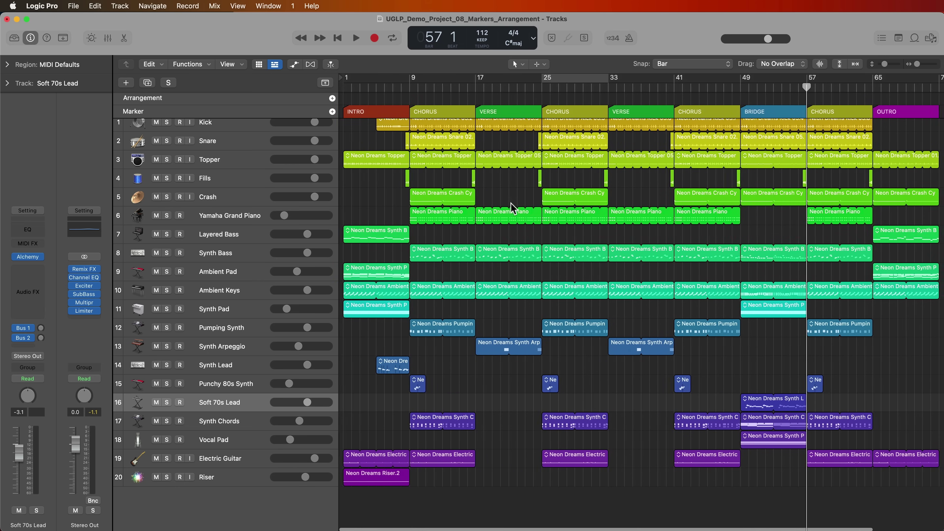
scroll(541, 241, right, 5)
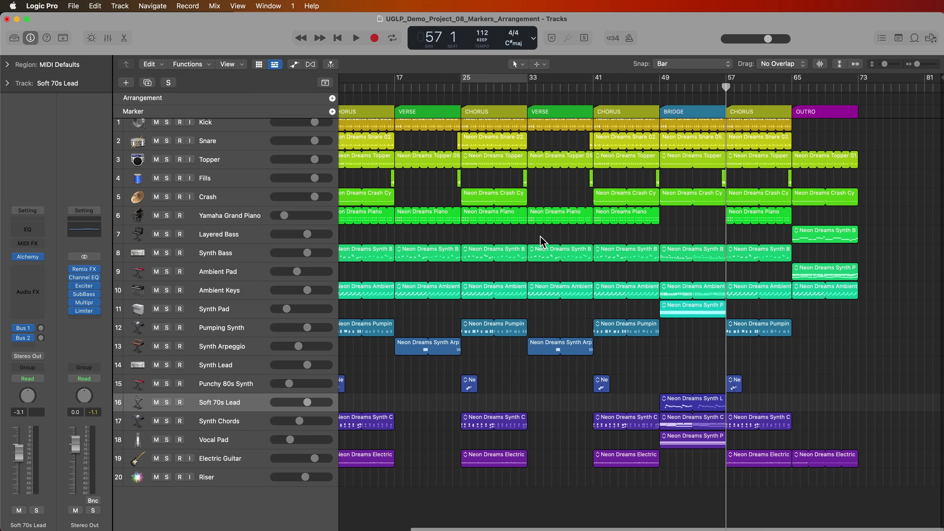
scroll(543, 241, left, 5)
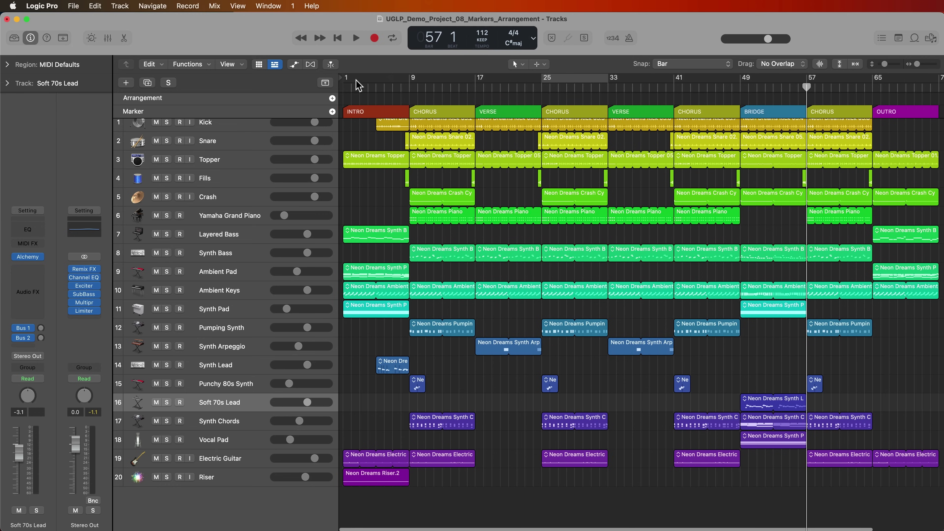
drag(350, 80, 614, 79)
click(595, 80)
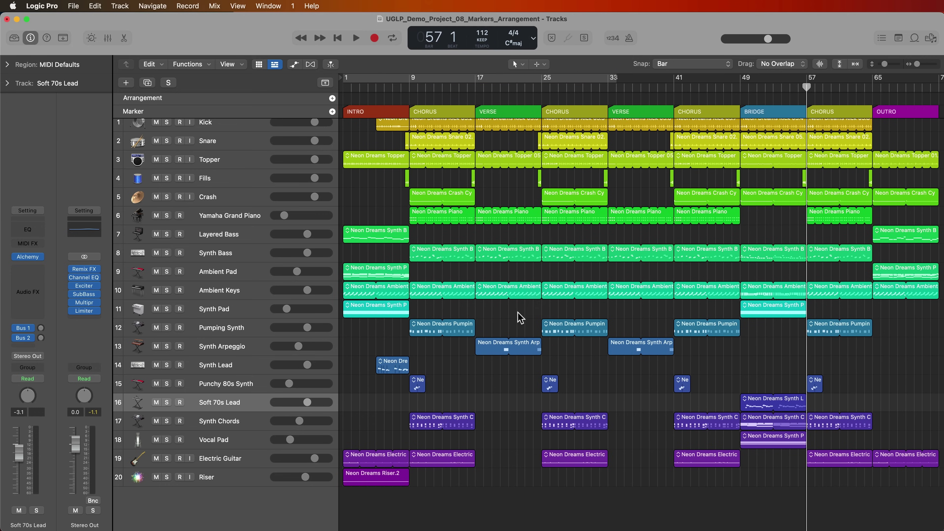
scroll(514, 312, up, 1)
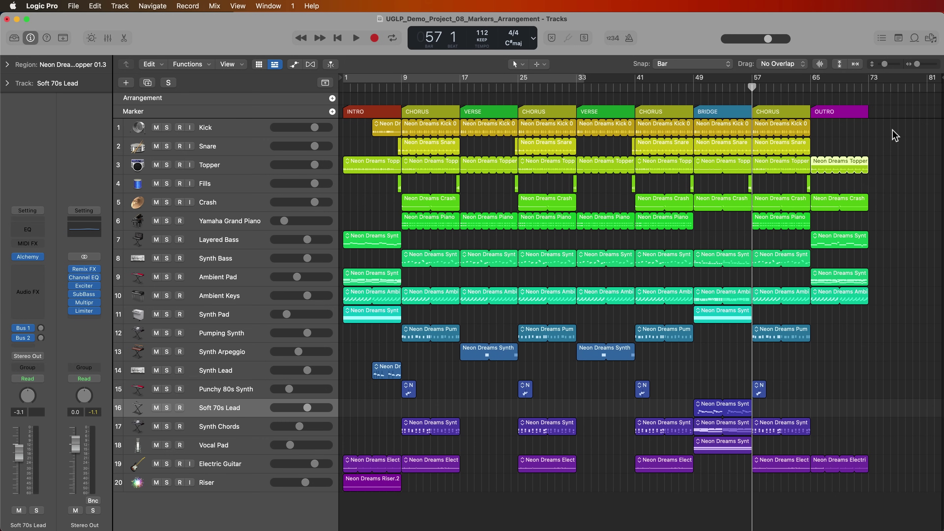
Select every region, split them into shorter pieces with Ctrl+L, deselect, and return to bar 1
drag(894, 136, 351, 512)
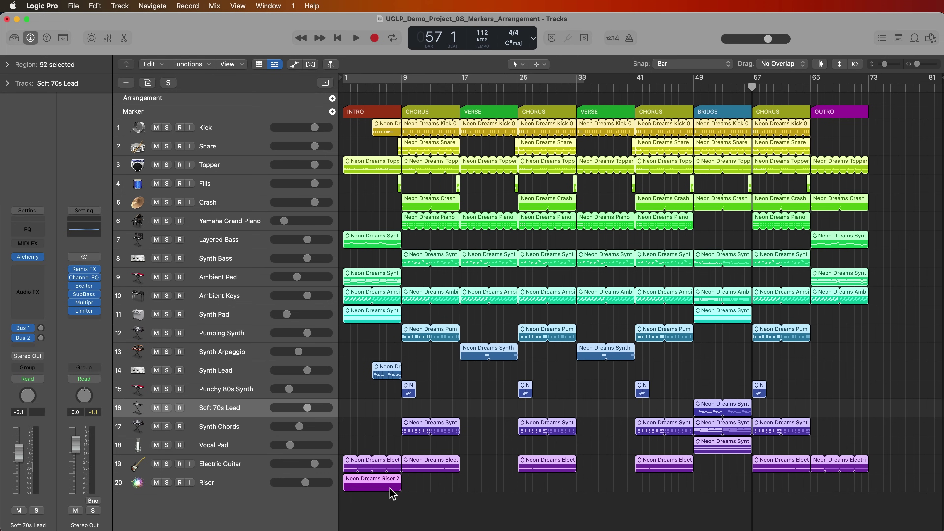
key(ctrl+l)
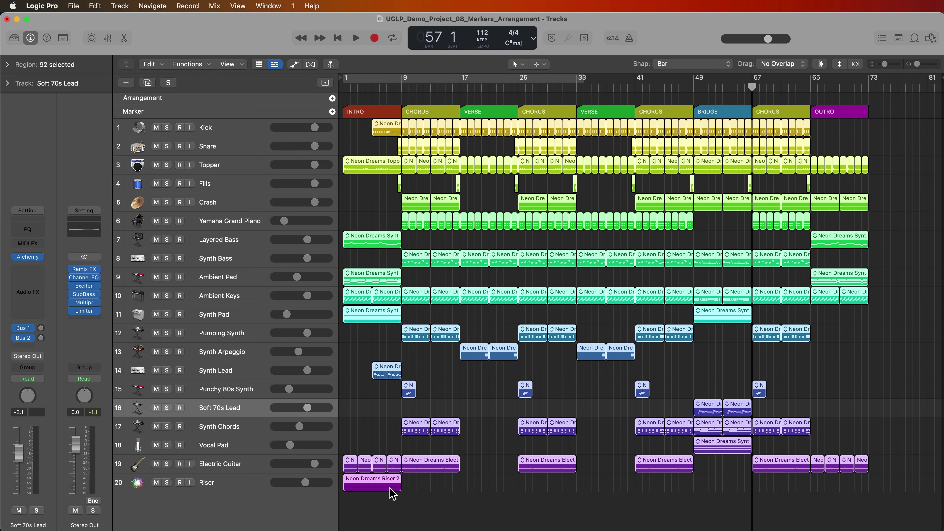
click(481, 494)
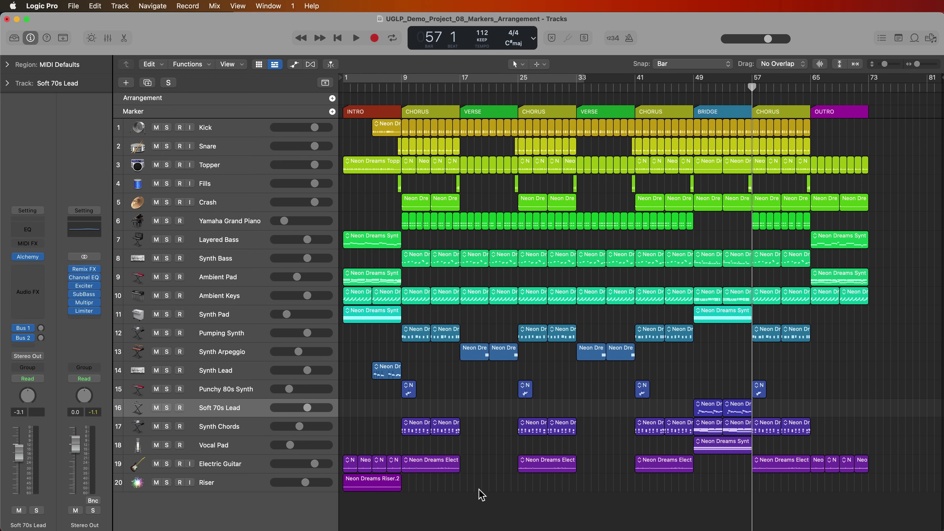
key(Return)
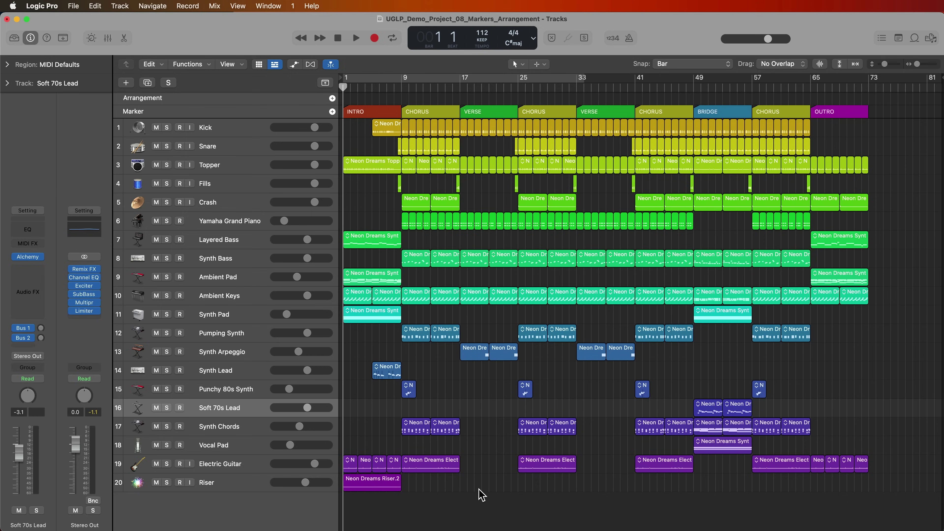
Turn snapping off, then test-nudge the Neon Dreams Fills 02.2 region and undo the move
key(super+Right)
key(super+Right)
key(super+Right)
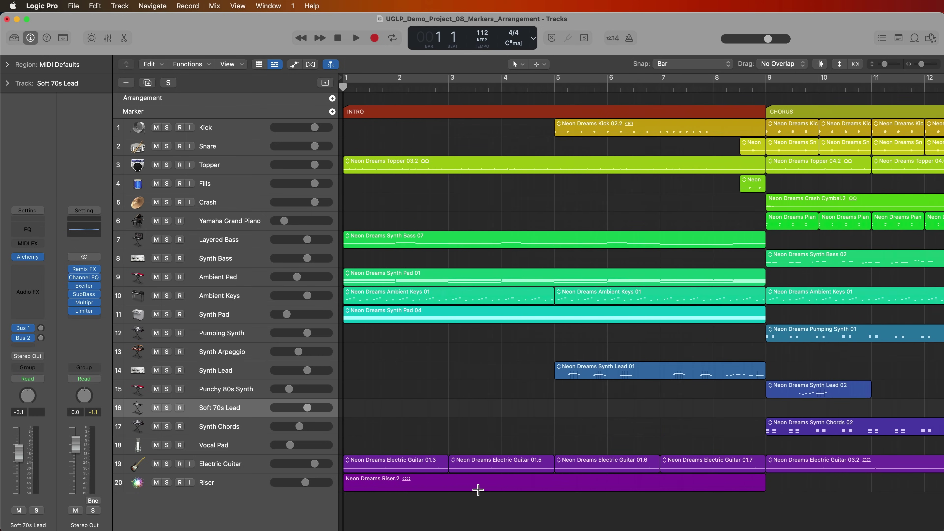
scroll(593, 275, right, 5)
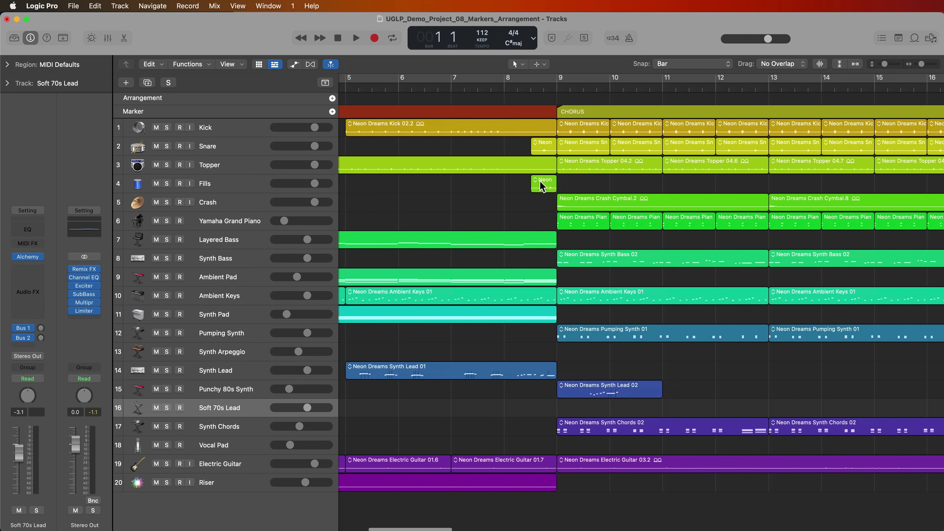
click(543, 185)
key(Return)
click(660, 64)
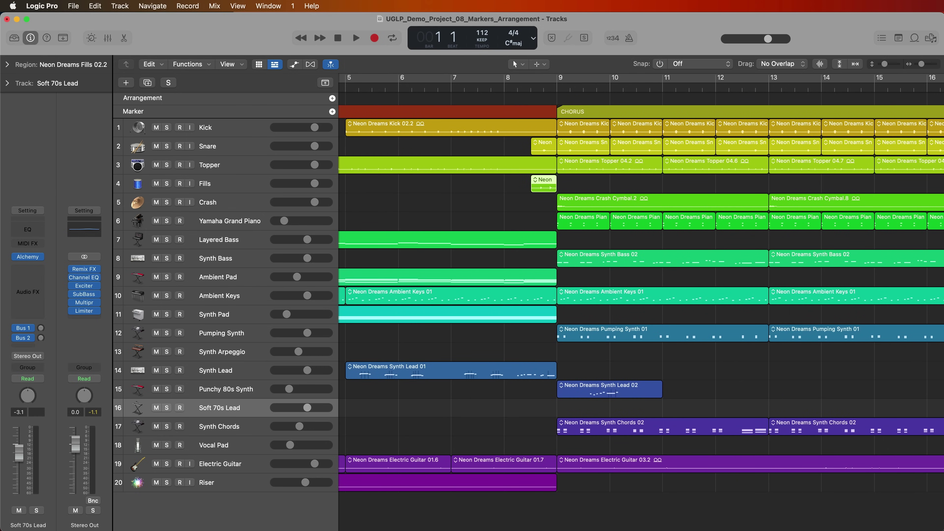
drag(550, 188, 559, 189)
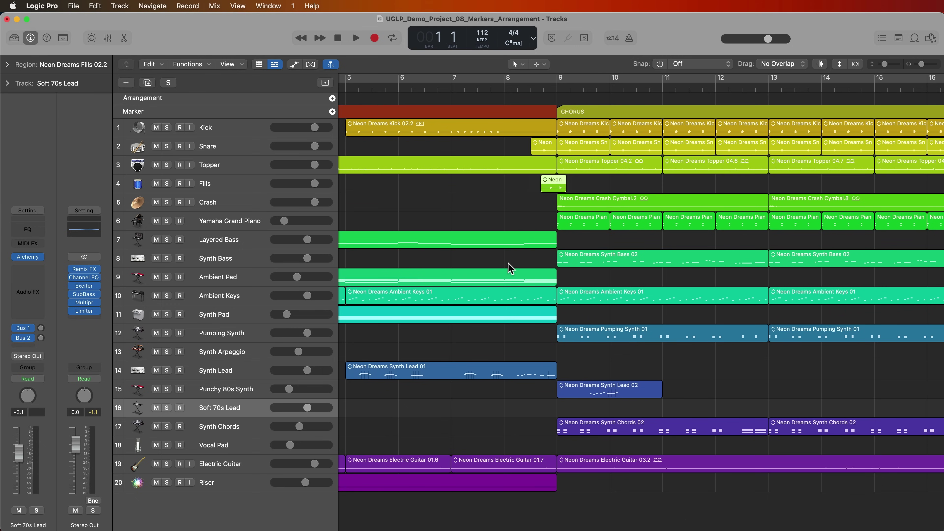
key(super+z)
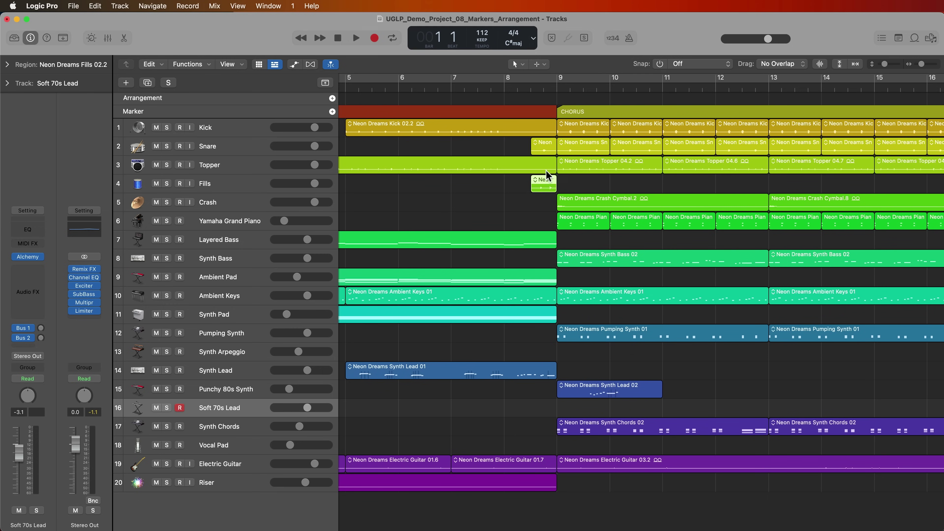
click(515, 207)
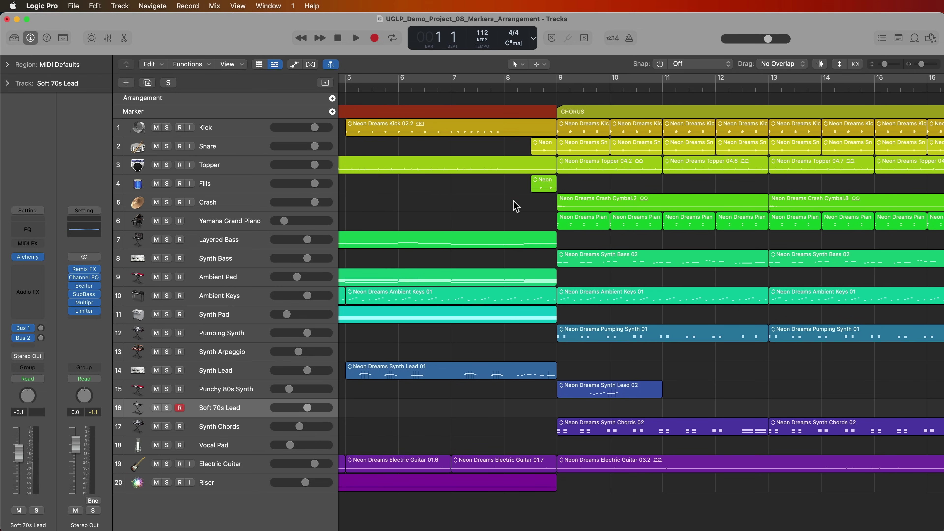
Remove the repeated chorus and verse sections so the arrangement ends with OUTRO at bar 41
key(super+Left)
key(super+Left)
key(super+Left)
key(super+Left)
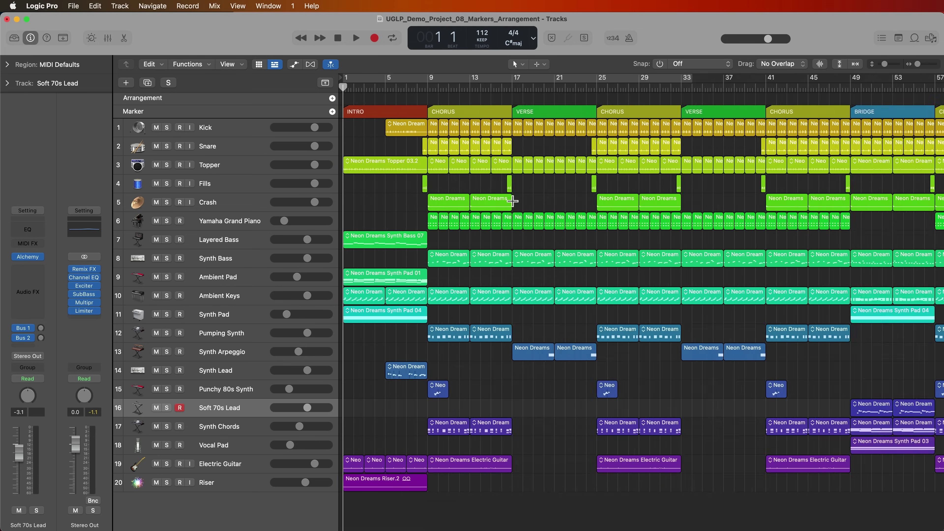
key(super+Left)
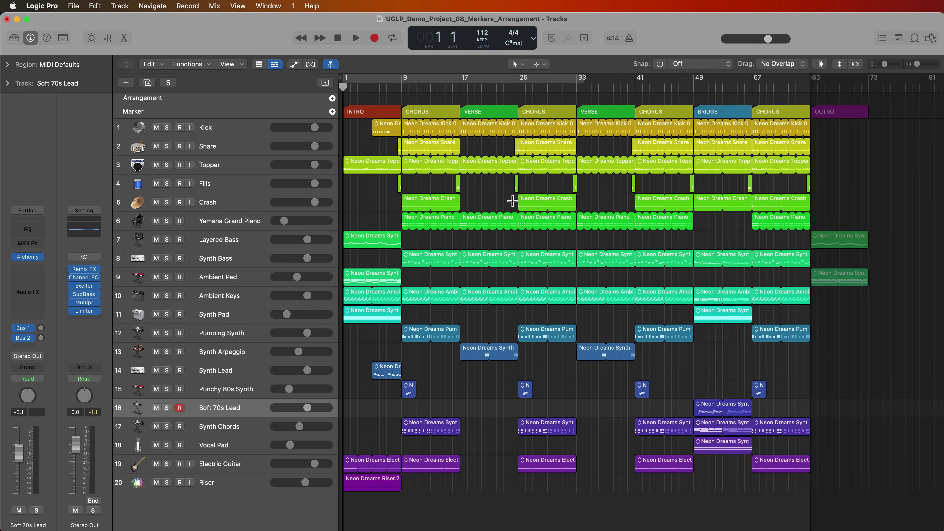
key(super+z)
key(super+z)
key(super+z)
key(super+z)
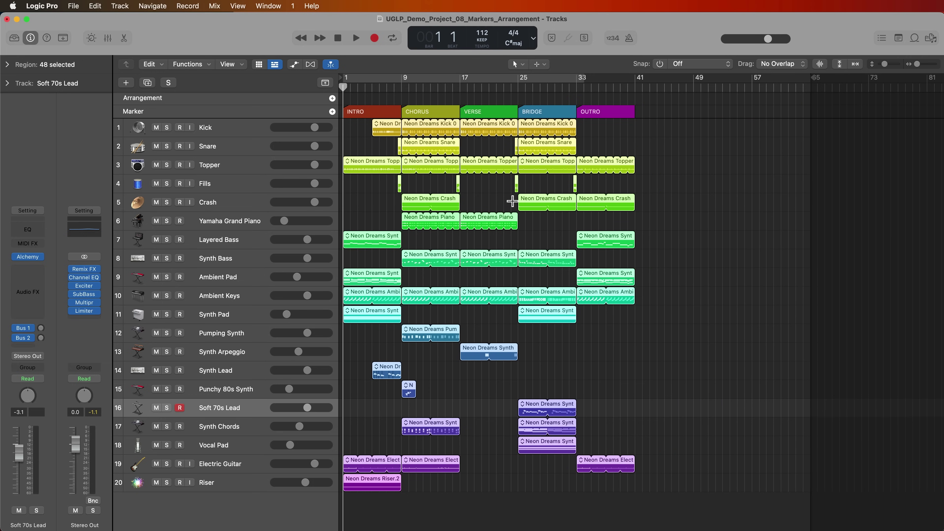
click(702, 164)
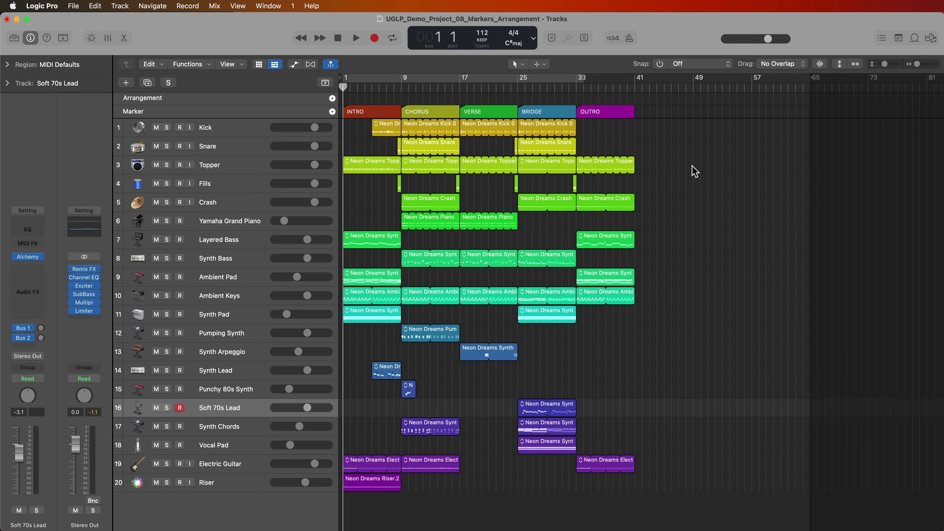
Convert the INTRO, CHORUS, VERSE, BRIDGE and OUTRO markers into arrangement markers
click(134, 111)
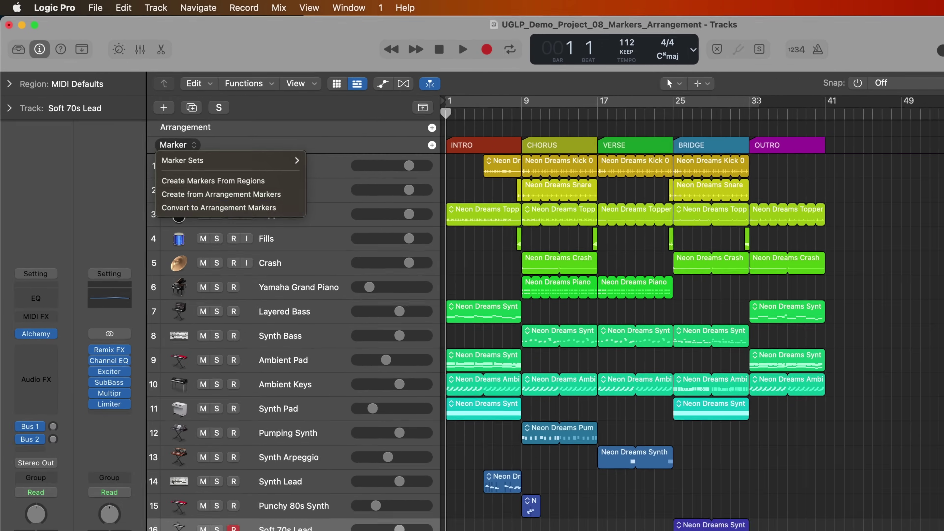
click(329, 241)
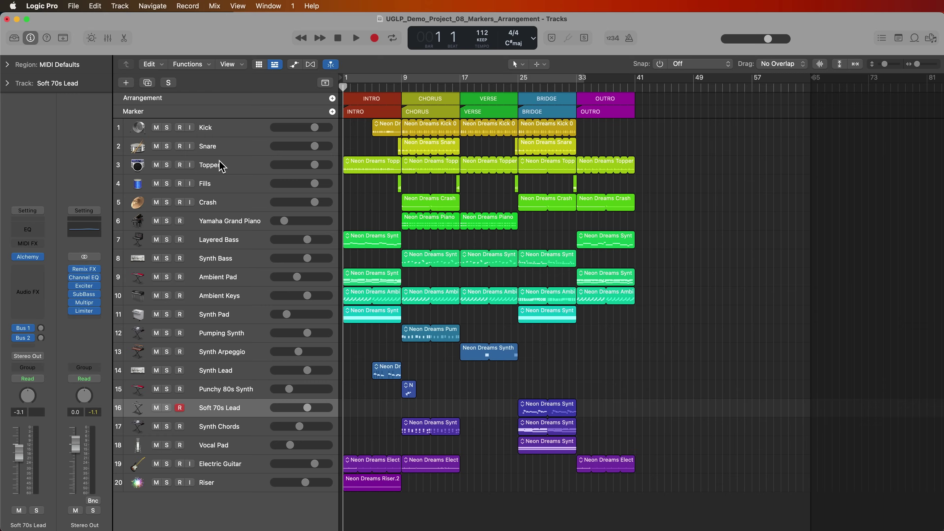
Add an arrangement marker after OUTRO, rename it 'Solo', and shorten it to end at bar 45
scroll(593, 101, up, 5)
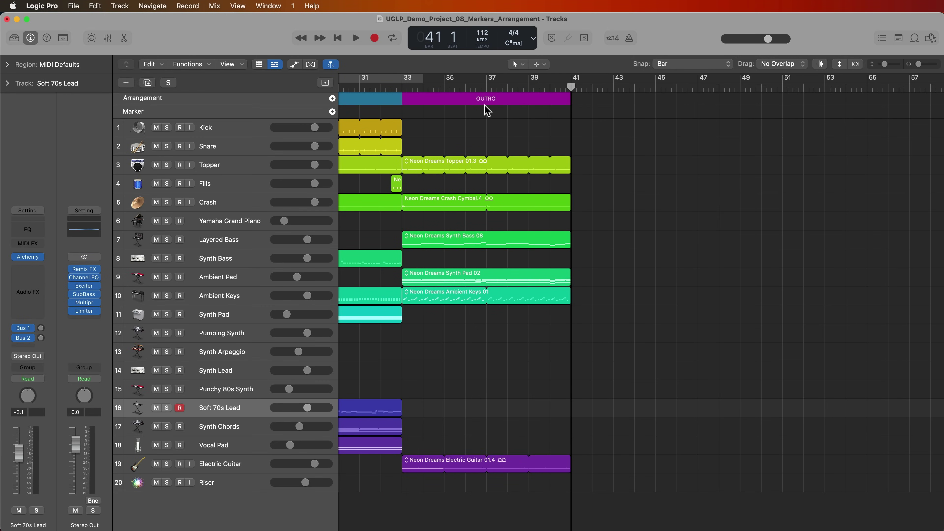
click(332, 98)
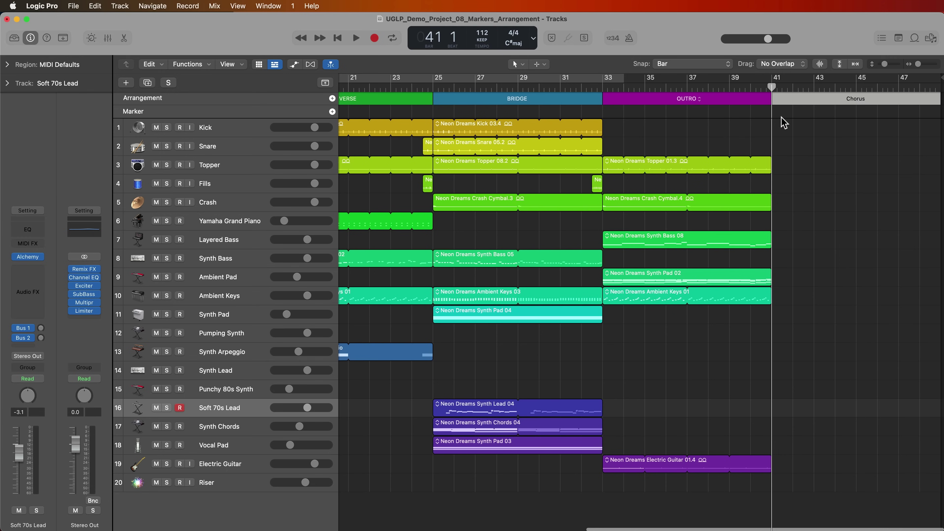
click(854, 99)
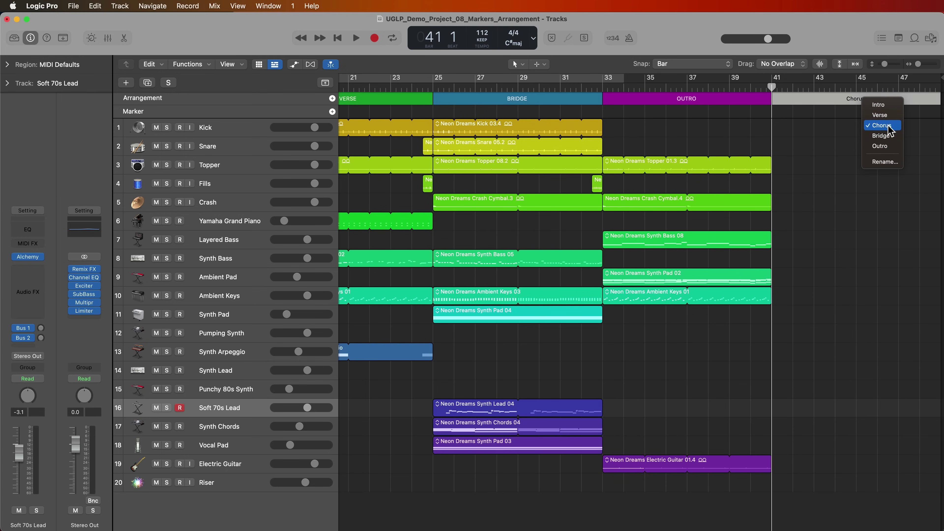
click(888, 162)
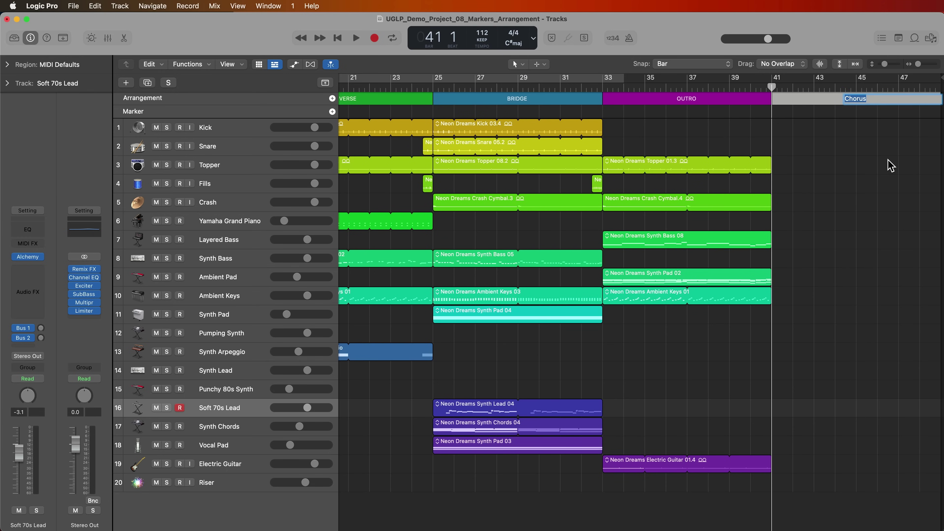
text(Solo)
key(Return)
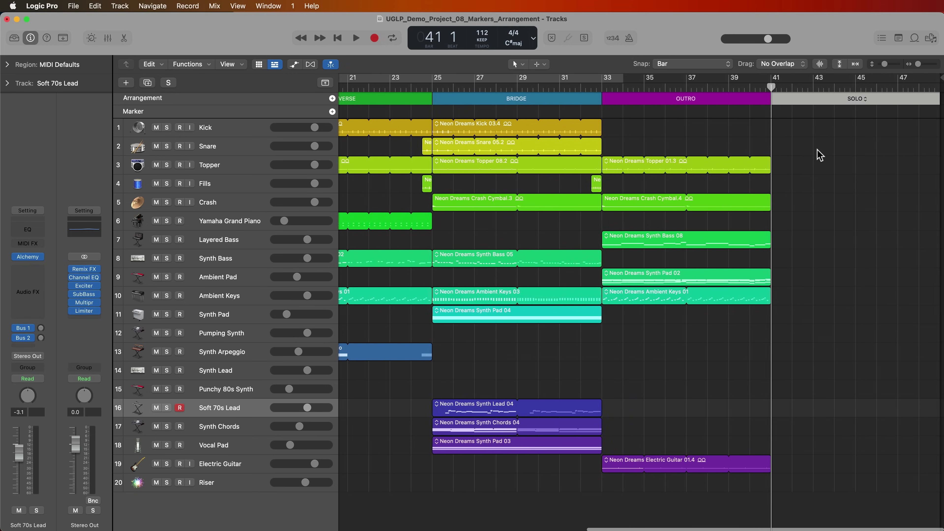
mouse_move(940, 105)
mouse_down()
mouse_move(819, 106)
mouse_move(907, 105)
mouse_move(843, 108)
mouse_move(855, 108)
mouse_up()
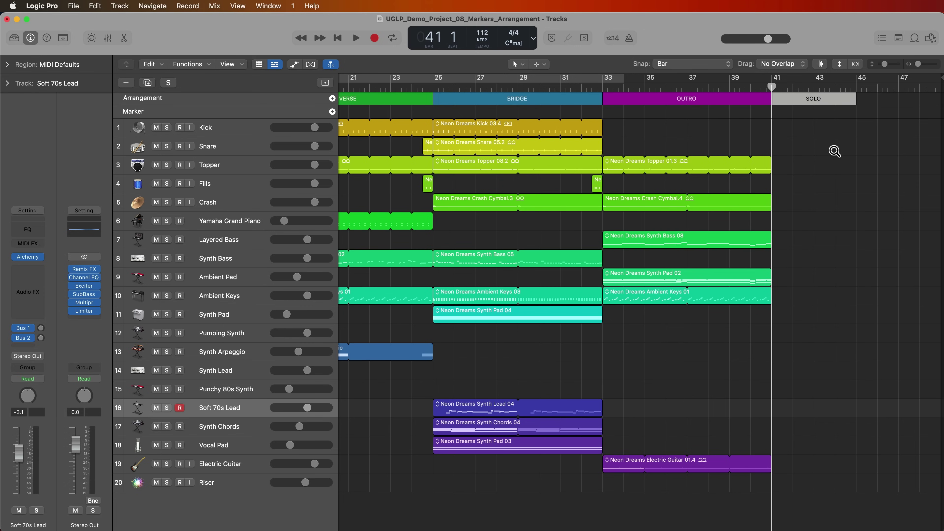
Colour the SOLO section indigo, then delete the SOLO section
key(alt+c)
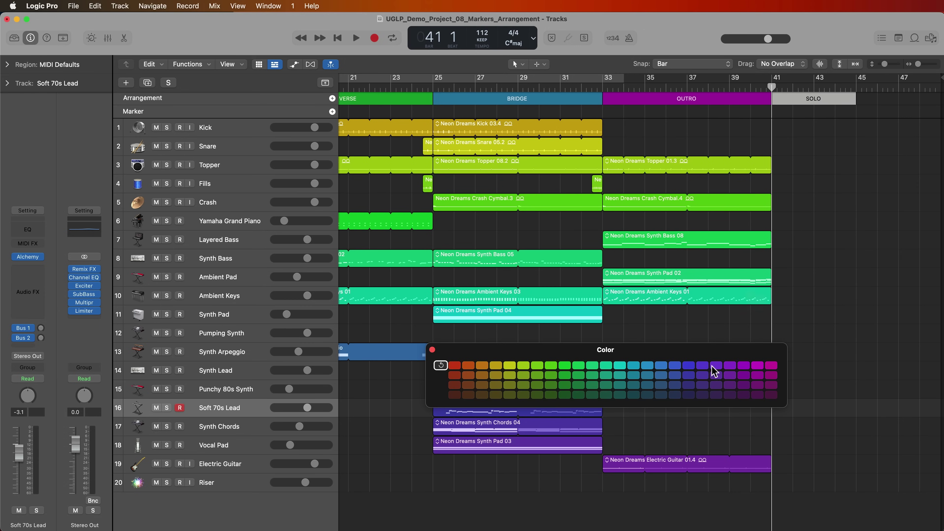
click(688, 374)
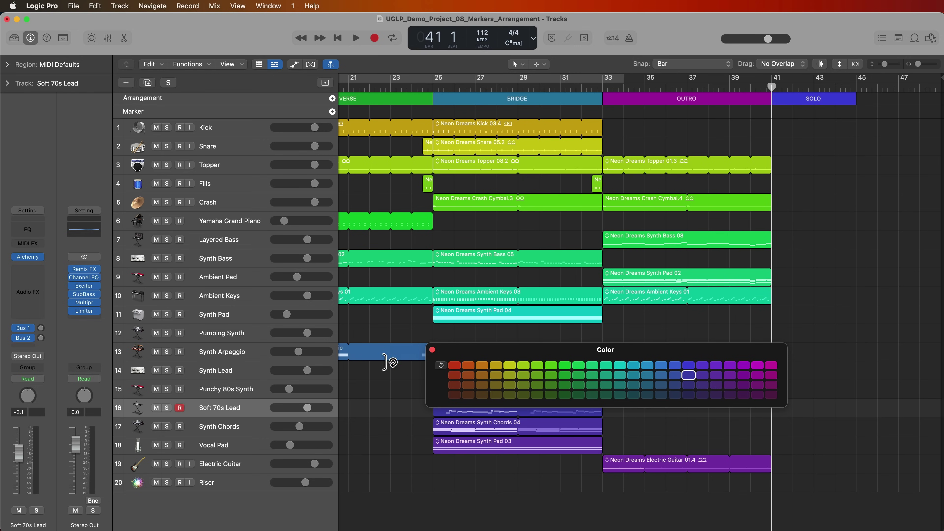
click(432, 350)
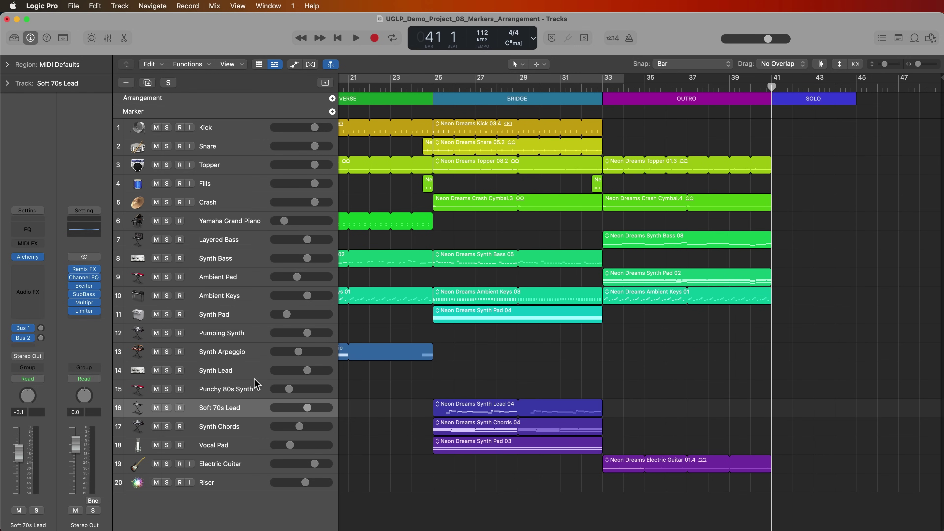
click(807, 101)
key(Delete)
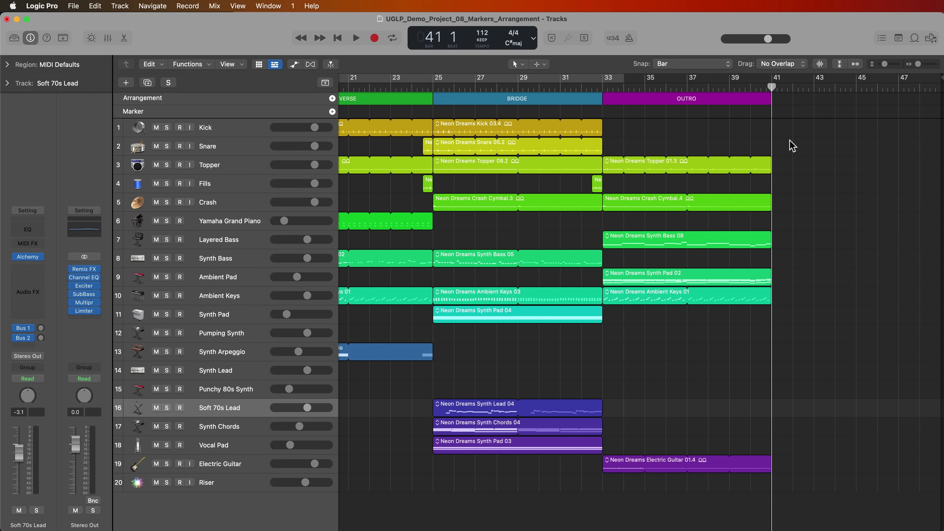
Test-delete the OUTRO section and its regions, undo it, and zoom out to the whole song
click(744, 101)
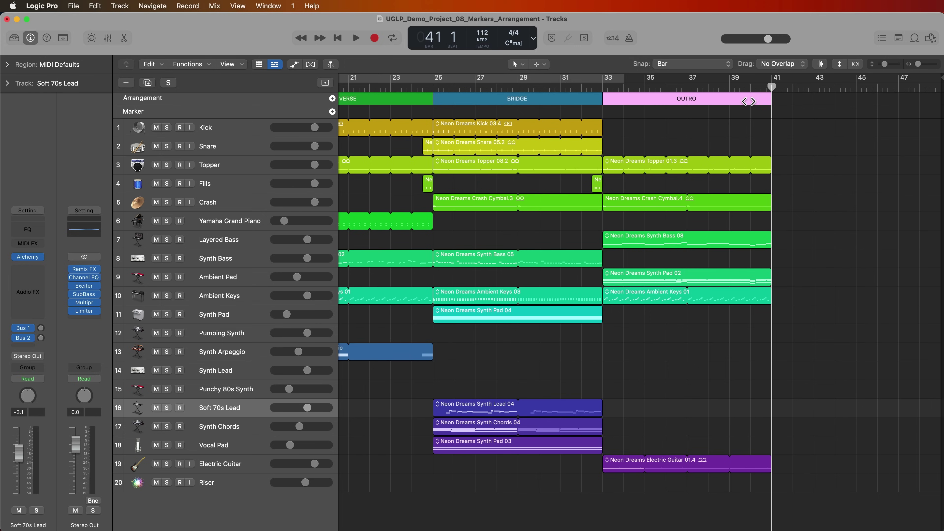
key(Delete)
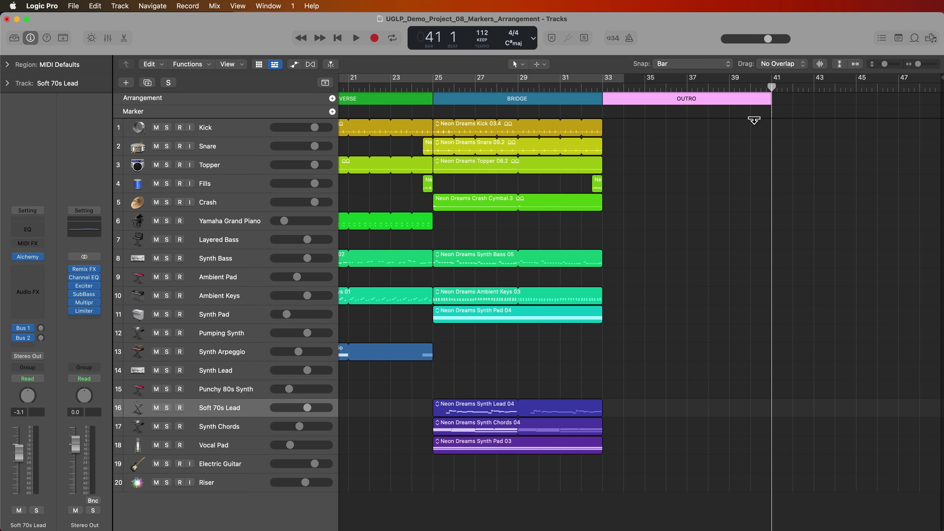
key(Delete)
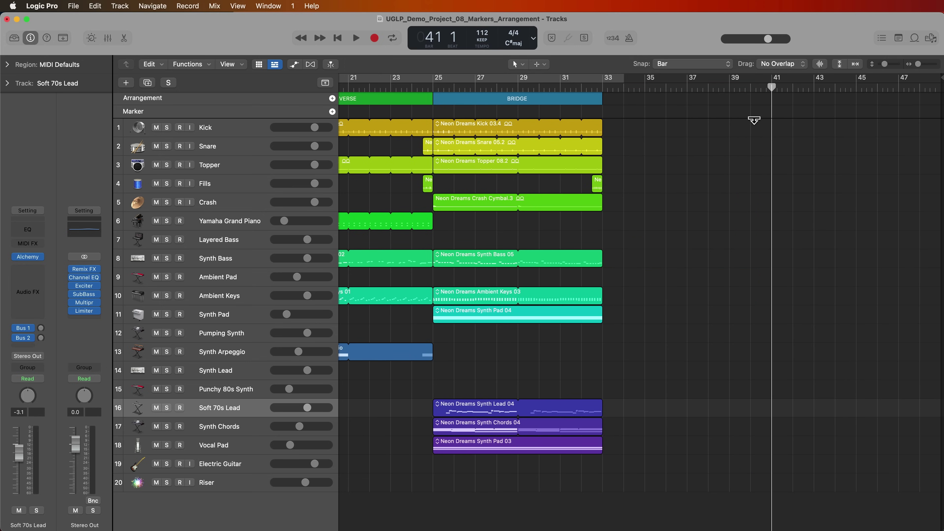
key(cmd+z)
key(cmd+z)
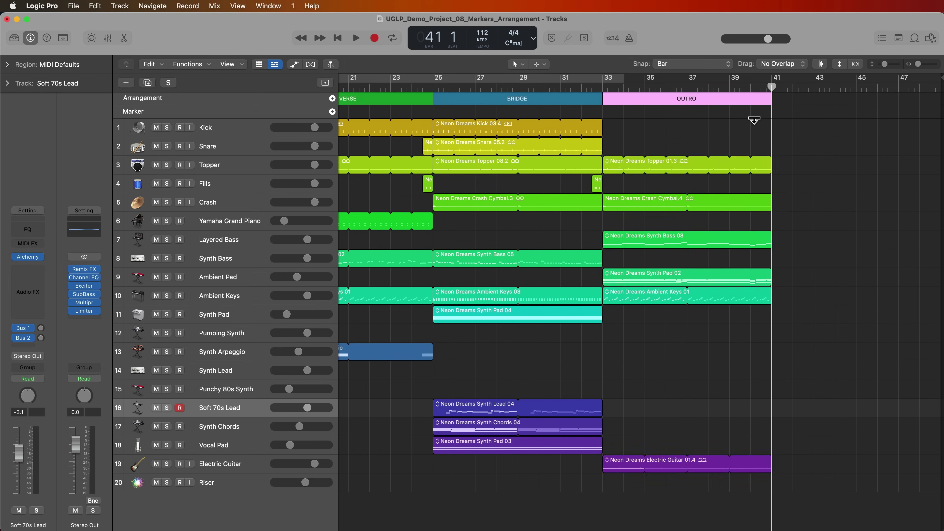
click(791, 142)
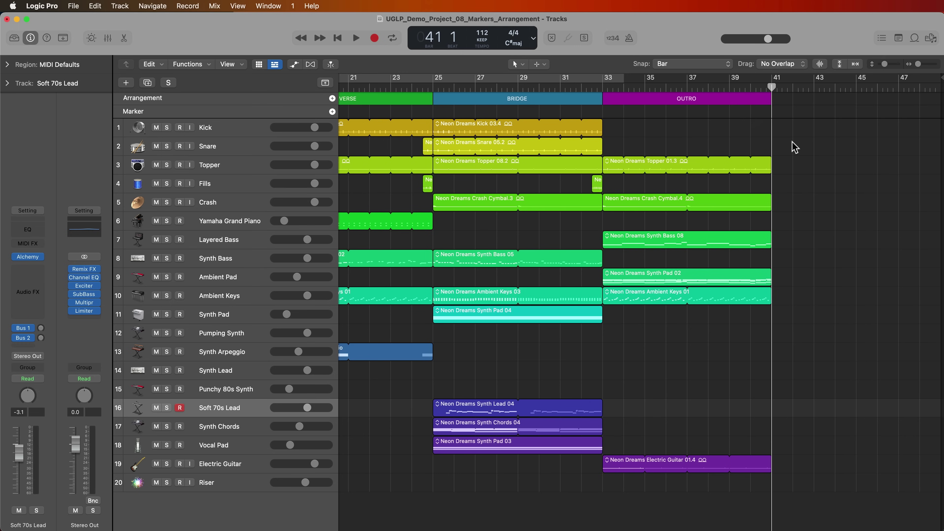
key(z)
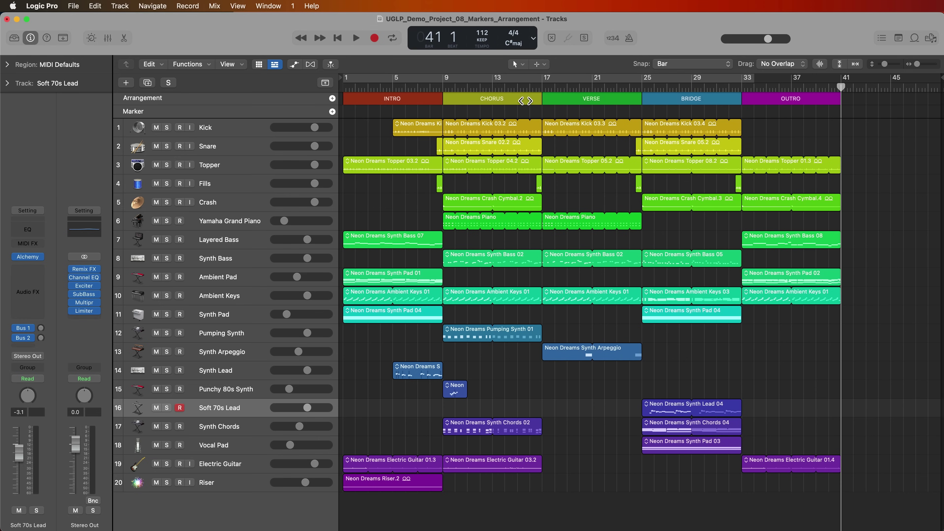
Option-drag copies of CHORUS to bar 25 and VERSE to bar 33, before BRIDGE
drag(522, 99, 643, 107)
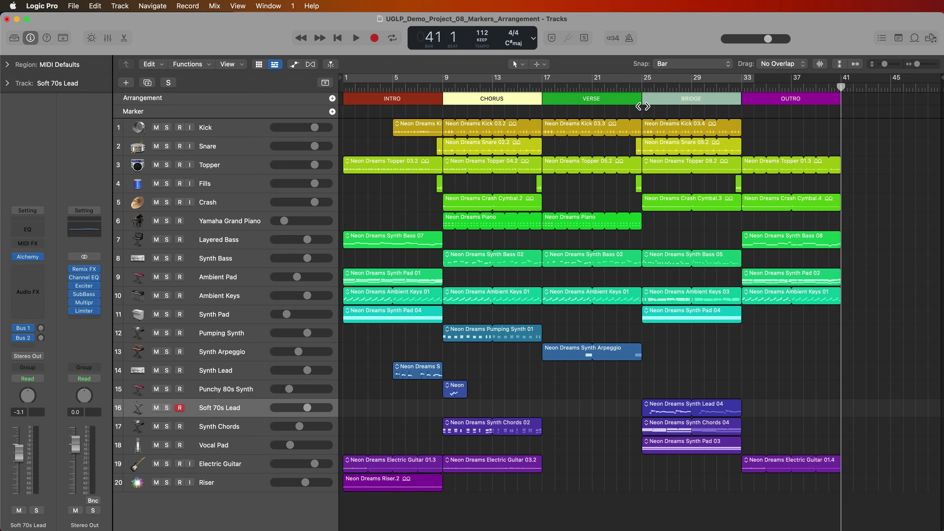
click(589, 199)
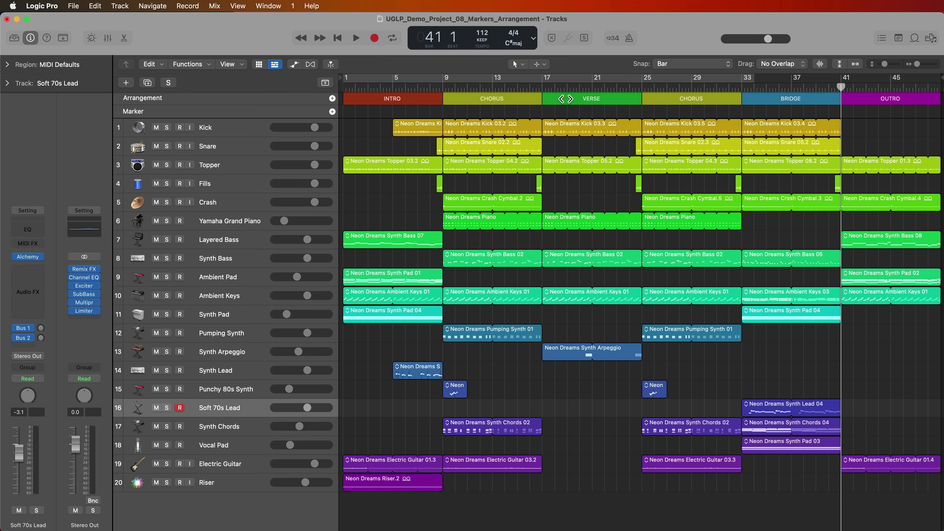
drag(565, 99, 742, 111)
Add CHORUS copies at bars 41 and 57 around BRIDGE, pushing OUTRO to bar 65
scroll(669, 145, right, 5)
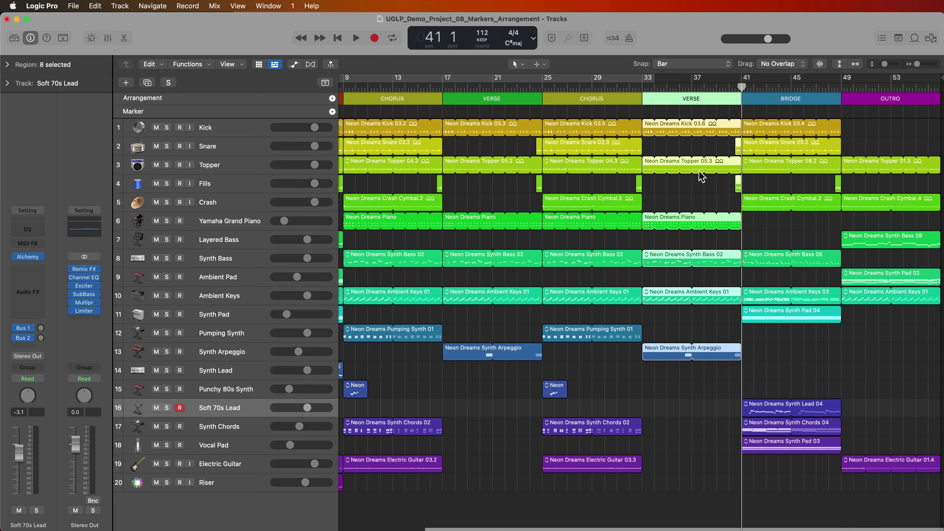
click(618, 99)
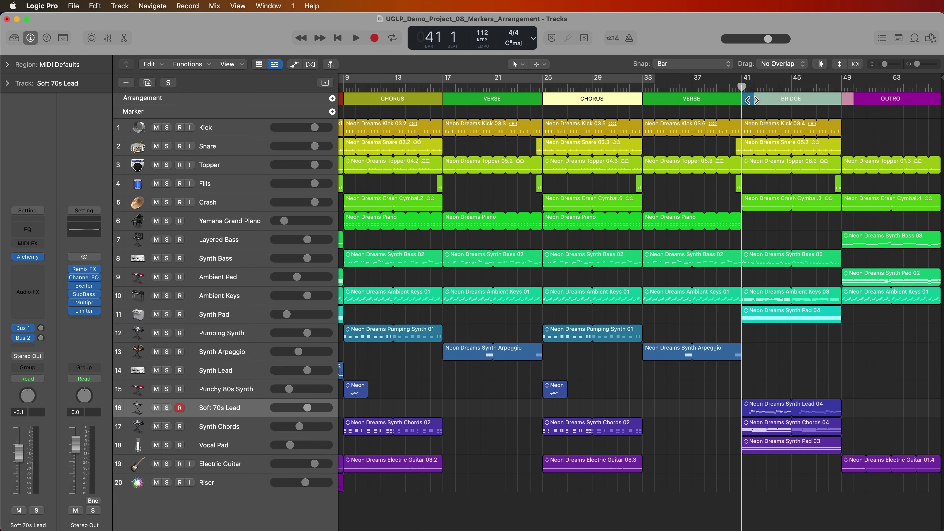
drag(741, 102, 742, 102)
click(696, 196)
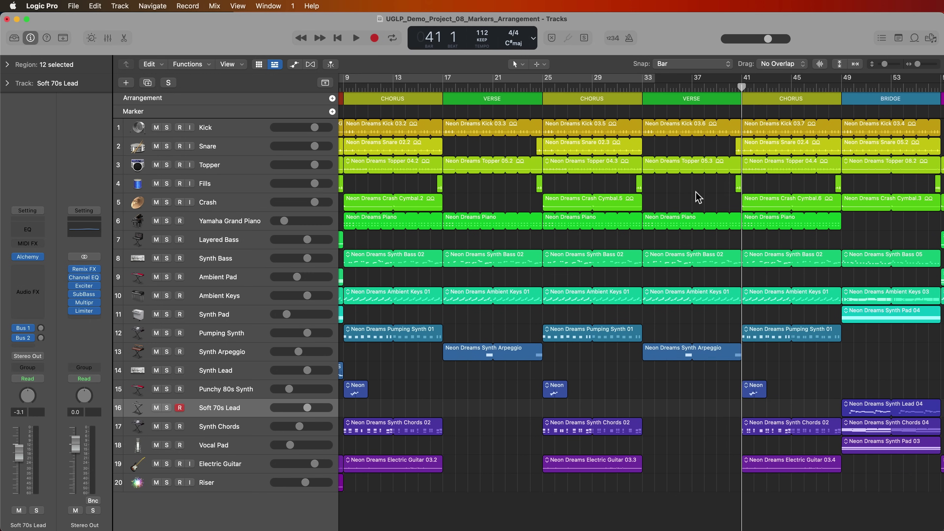
scroll(697, 195, right, 5)
scroll(691, 168, left, 1)
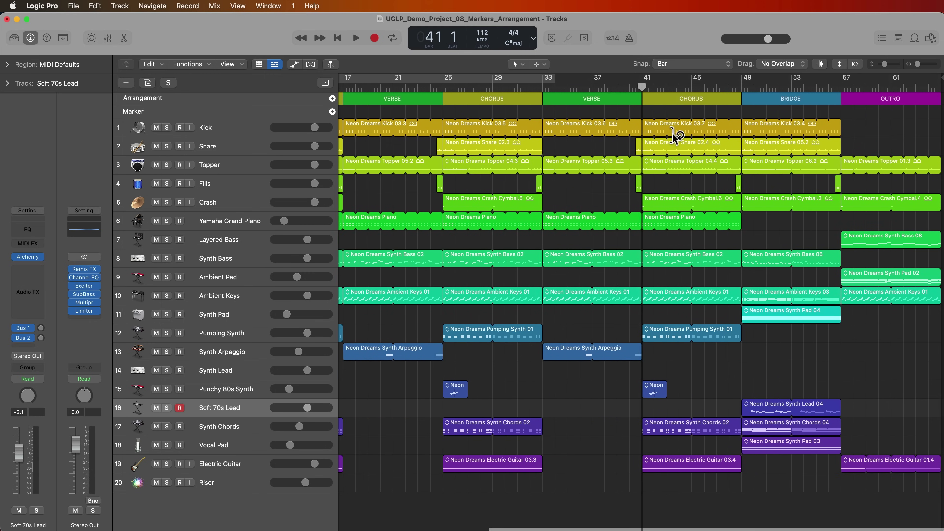
click(662, 99)
drag(808, 105, 841, 105)
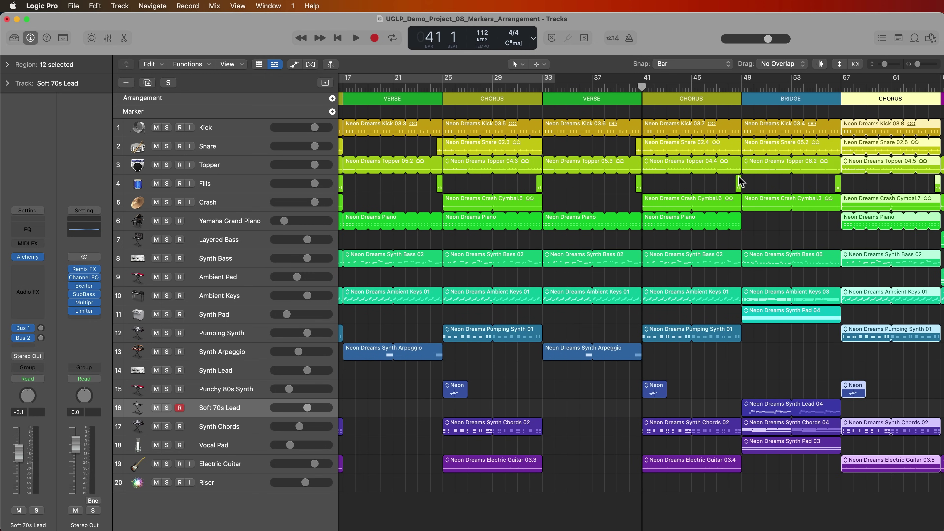
scroll(731, 177, right, 5)
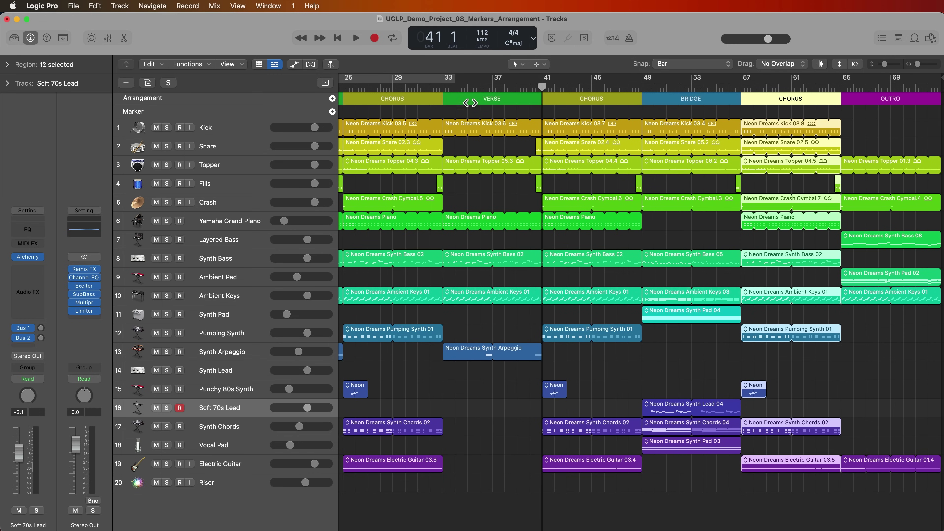
click(475, 89)
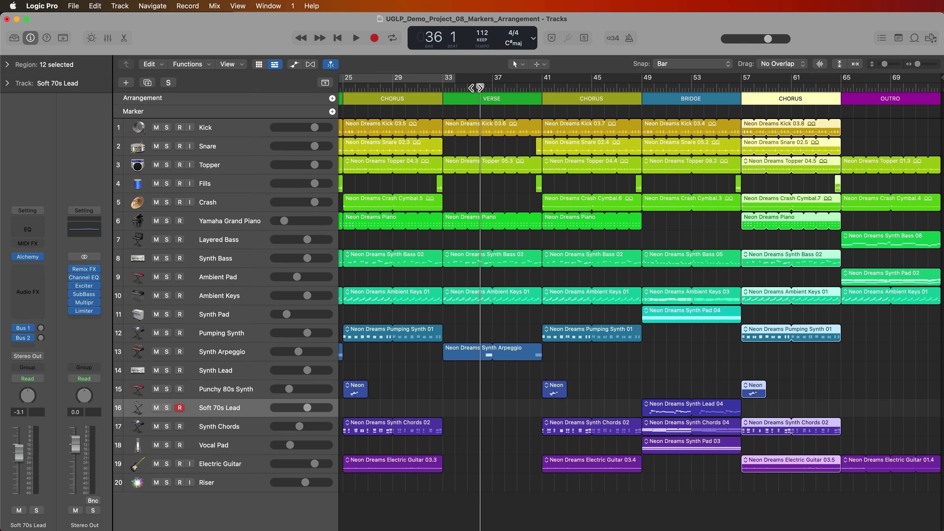
click(660, 99)
click(628, 98)
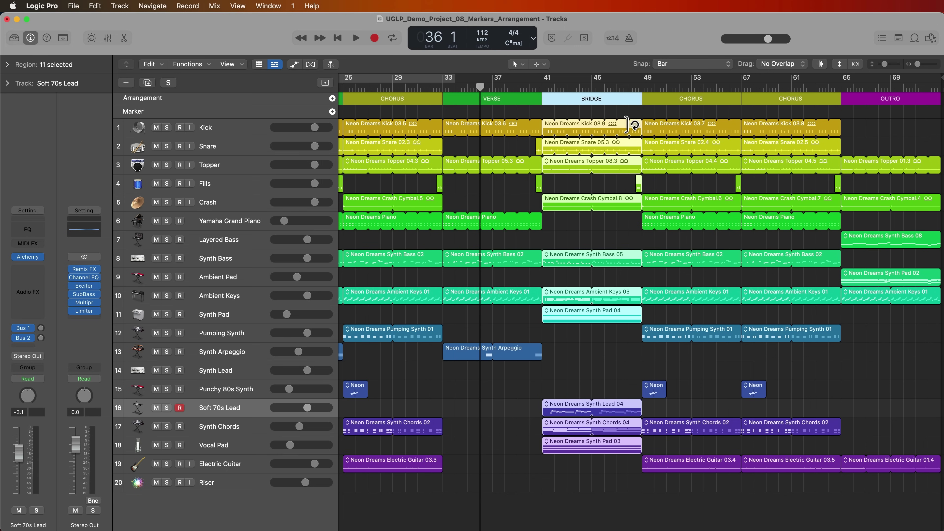
drag(584, 99, 447, 99)
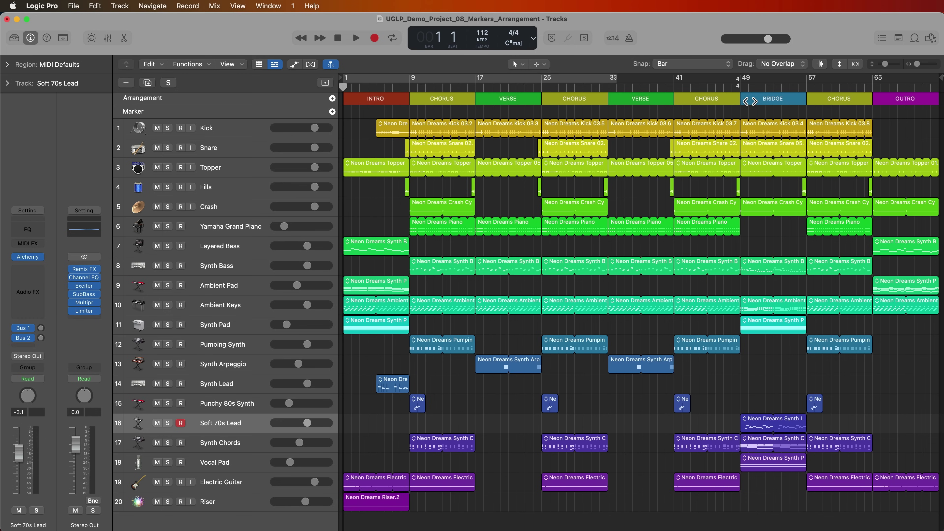
Create regular markers from all nine arrangement sections, and disarm recording on Soft 70s Lead
scroll(750, 101, down, 2)
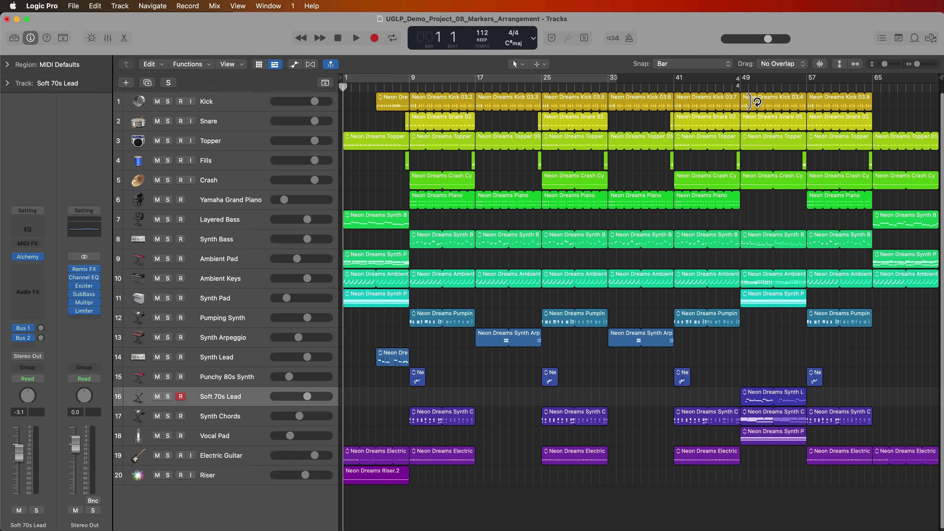
scroll(751, 106, up, 1)
scroll(750, 106, up, 2)
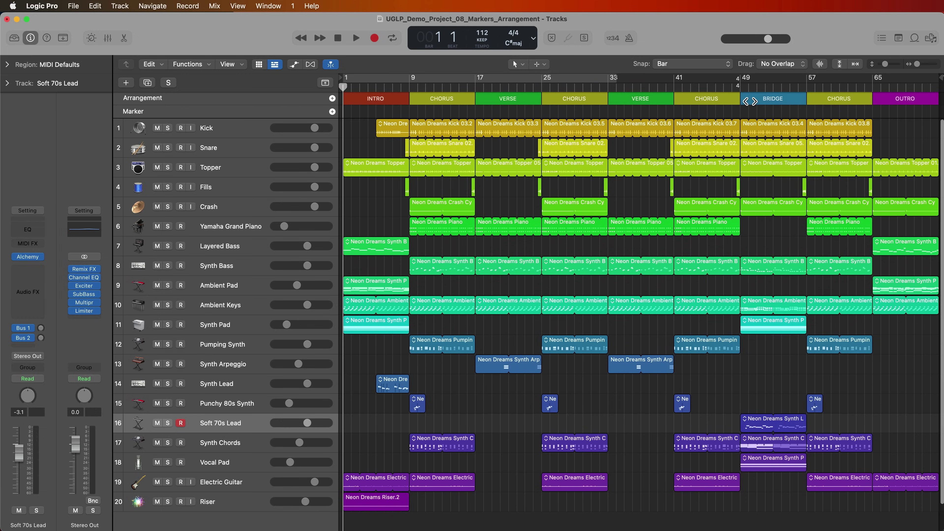
scroll(750, 102, down, 1)
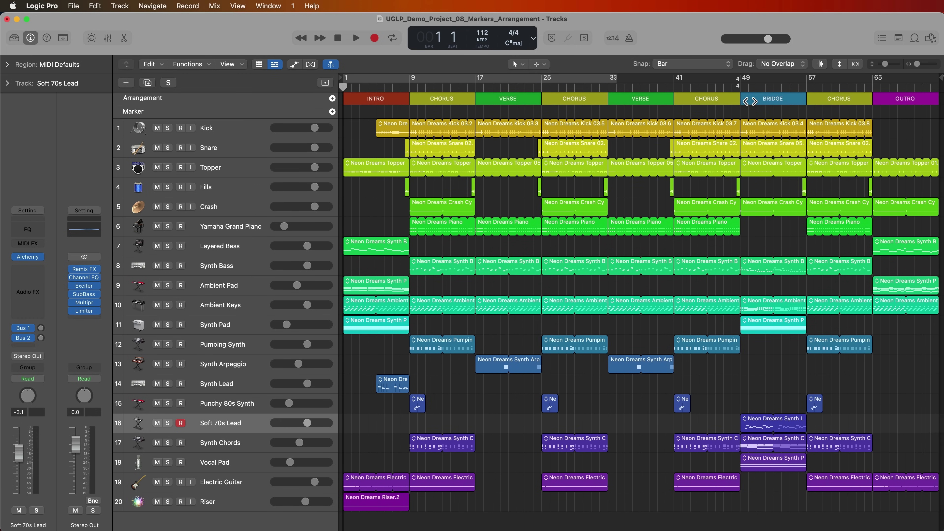
click(149, 111)
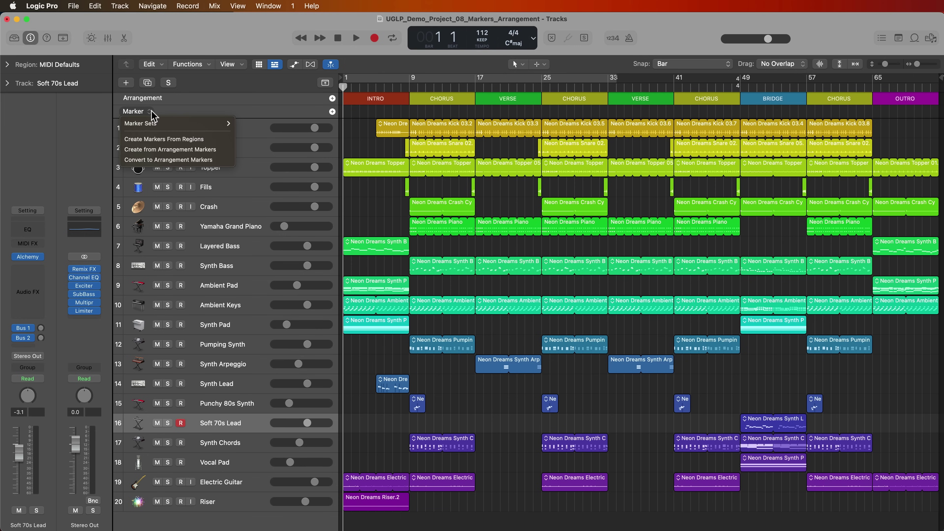
click(191, 148)
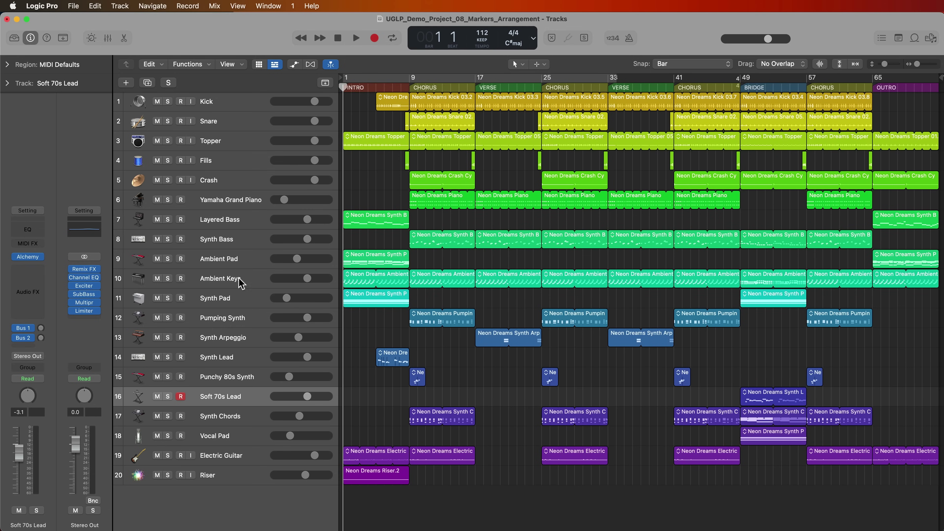
click(181, 396)
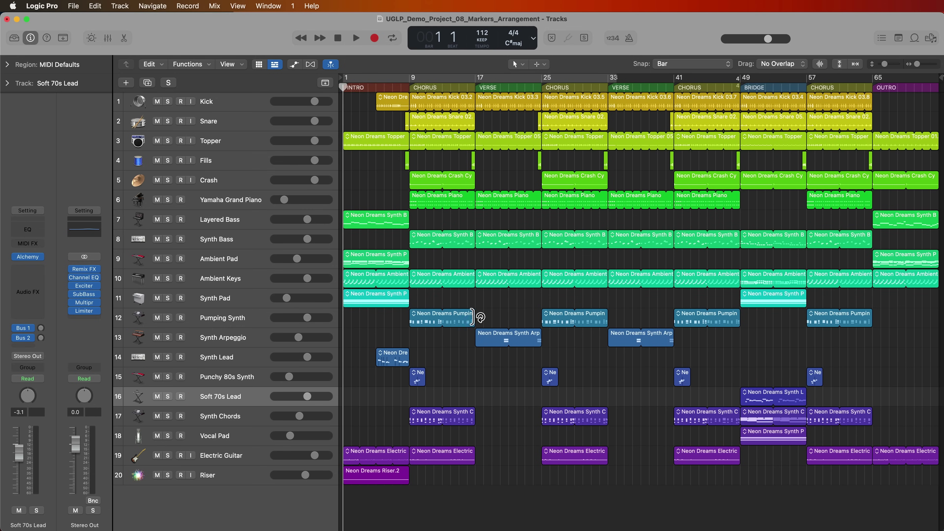